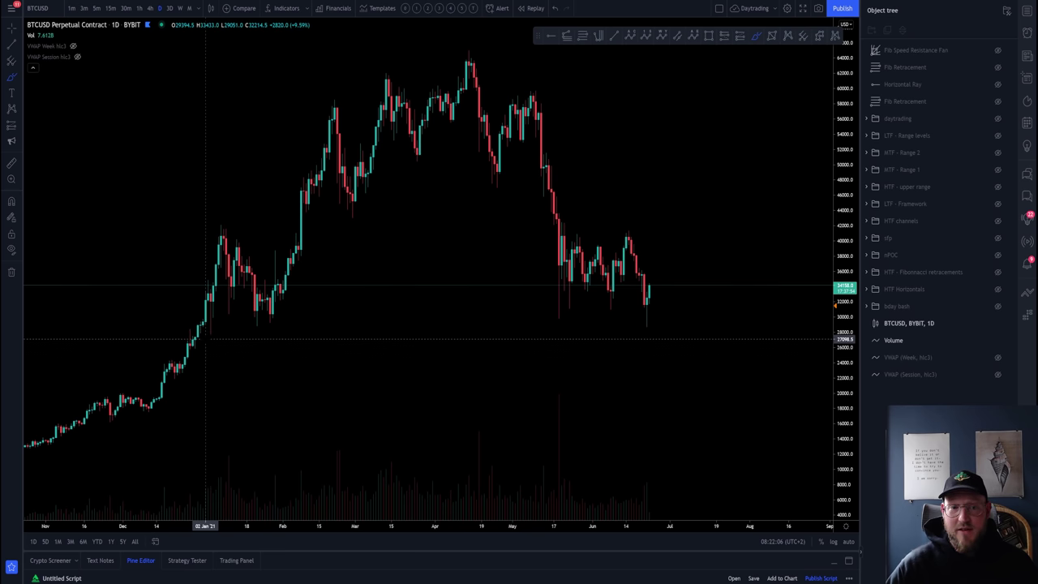
Step: Brush curves over the three price peaks of the head-and-shoulders pattern and outline each part with freehand boxes
mouse_move(206, 336)
mouse_down()
mouse_move(230, 248)
mouse_move(256, 268)
mouse_move(270, 318)
mouse_move(284, 268)
mouse_move(359, 133)
mouse_move(503, 100)
mouse_move(560, 217)
mouse_move(565, 313)
mouse_move(636, 249)
mouse_move(652, 317)
mouse_up()
mouse_move(258, 221)
mouse_down()
mouse_move(189, 273)
mouse_move(292, 340)
mouse_move(302, 227)
mouse_move(232, 220)
mouse_move(423, 55)
mouse_move(580, 223)
mouse_move(421, 295)
mouse_move(286, 182)
mouse_up()
mouse_move(565, 234)
mouse_down()
mouse_move(676, 233)
mouse_move(566, 333)
mouse_up()
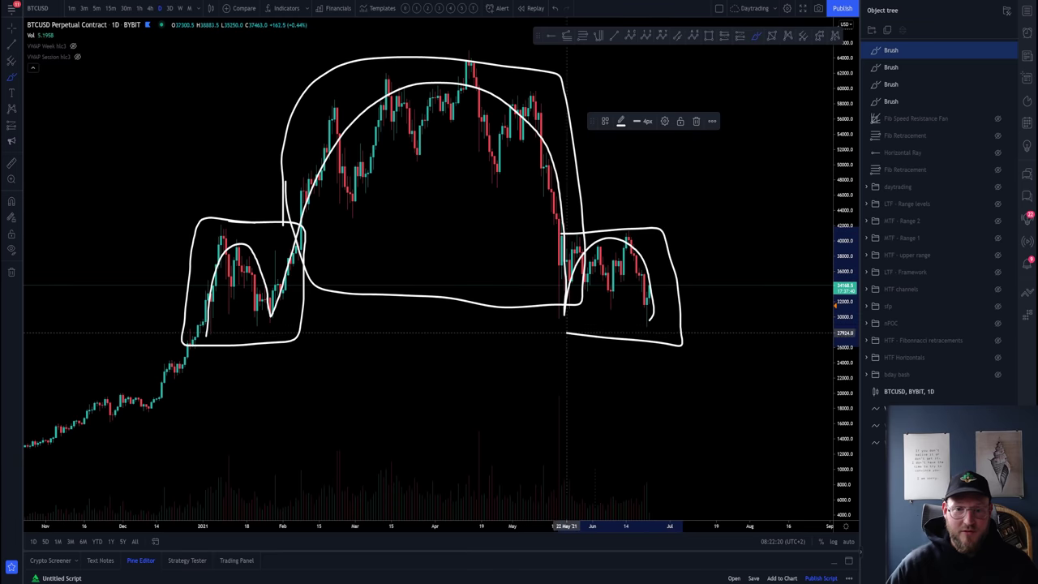
Step: Undo all the brush strokes drawn over the head-and-shoulders pattern
key(ctrl+z)
key(ctrl+z)
key(ctrl+z)
key(ctrl+z)
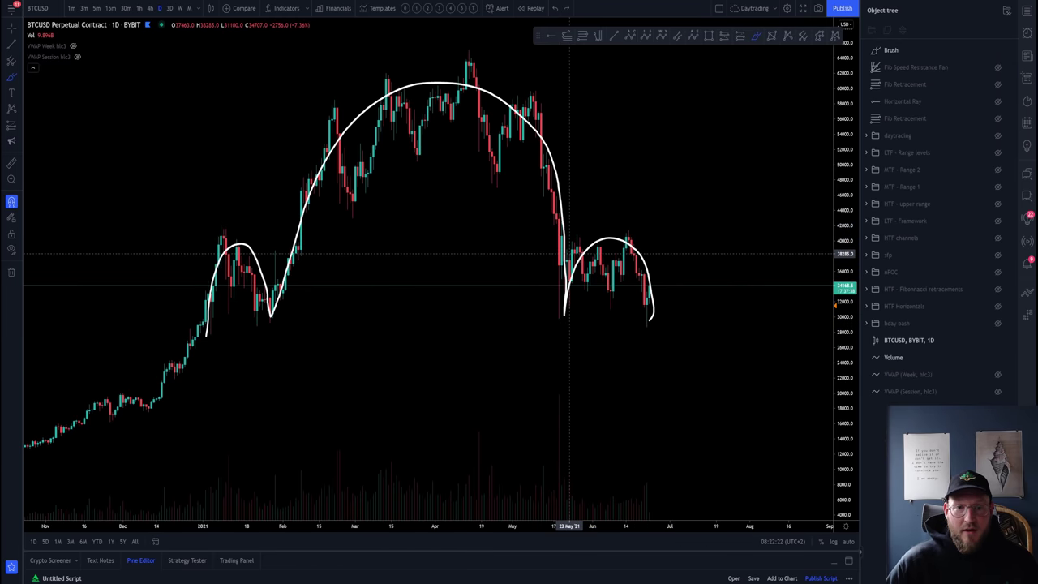
key(ctrl+z)
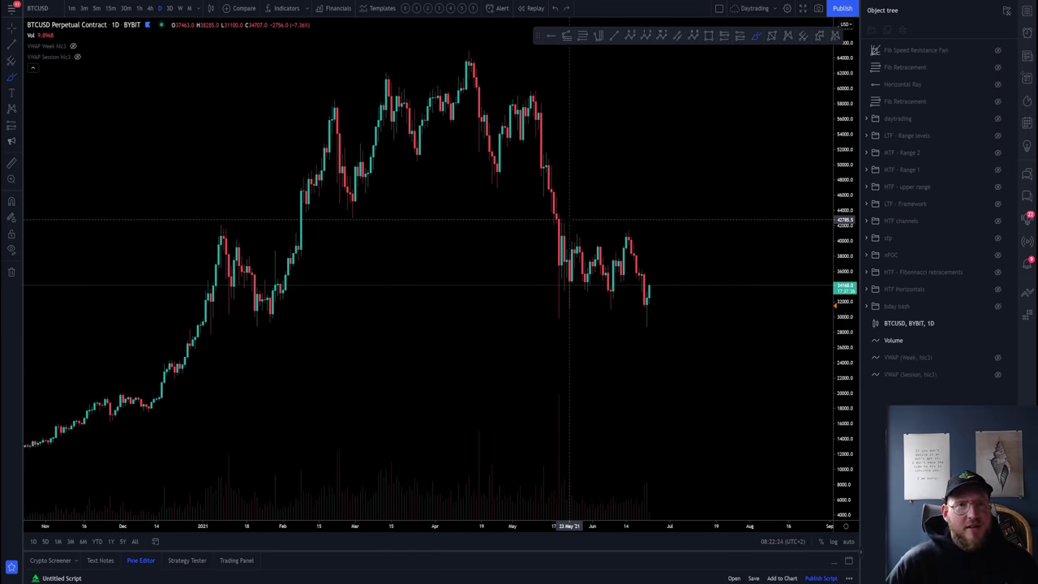
click(558, 219)
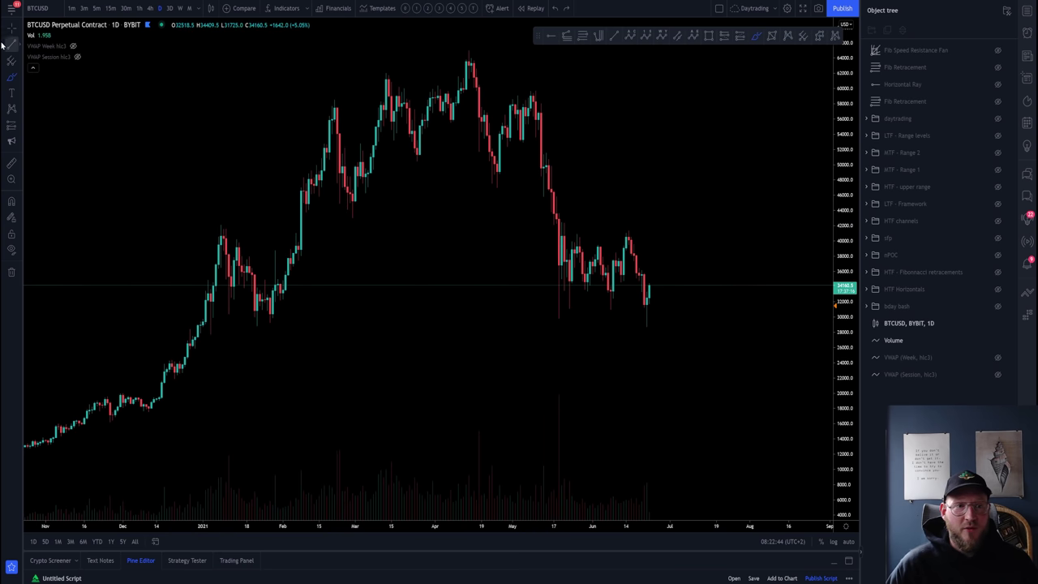
Step: Draw a rectangle from above the April 2021 peak down to the neckline and move it directly below the June low
click(710, 41)
click(475, 48)
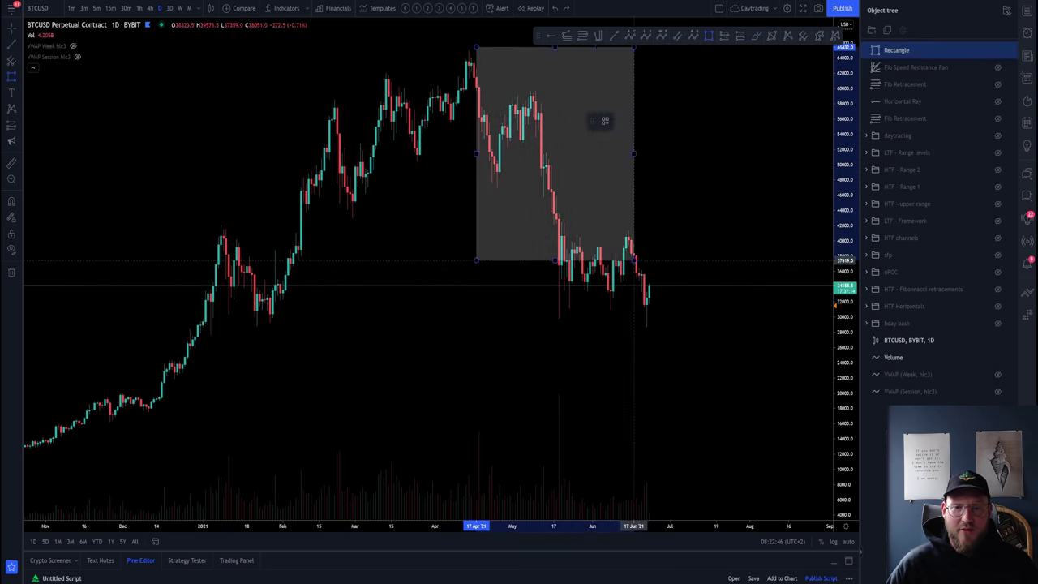
click(579, 320)
drag(579, 101, 674, 375)
drag(835, 415, 767, 229)
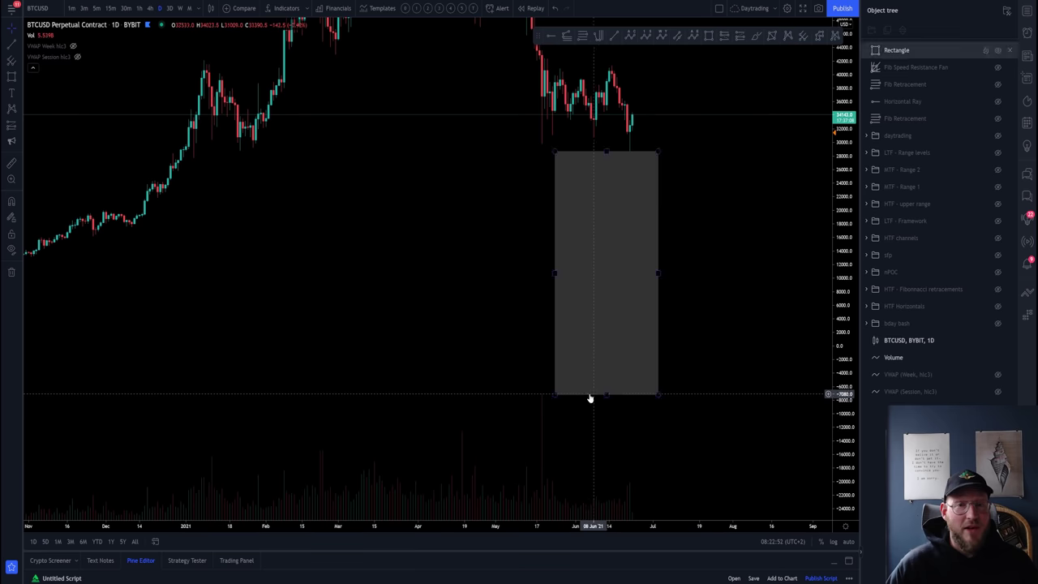
drag(400, 215, 377, 386)
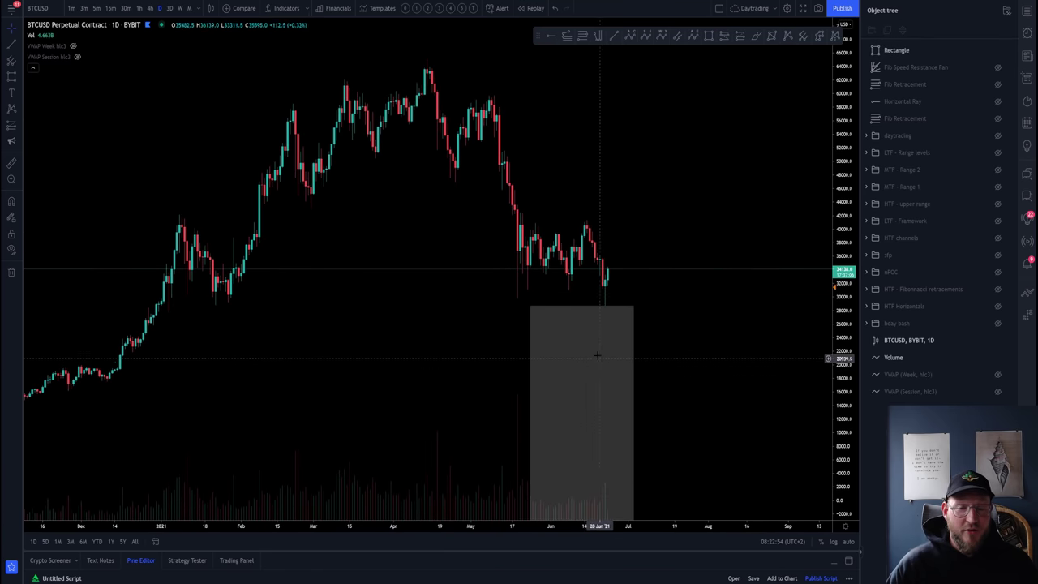
Step: Delete the projection rectangle below the latest low
click(579, 306)
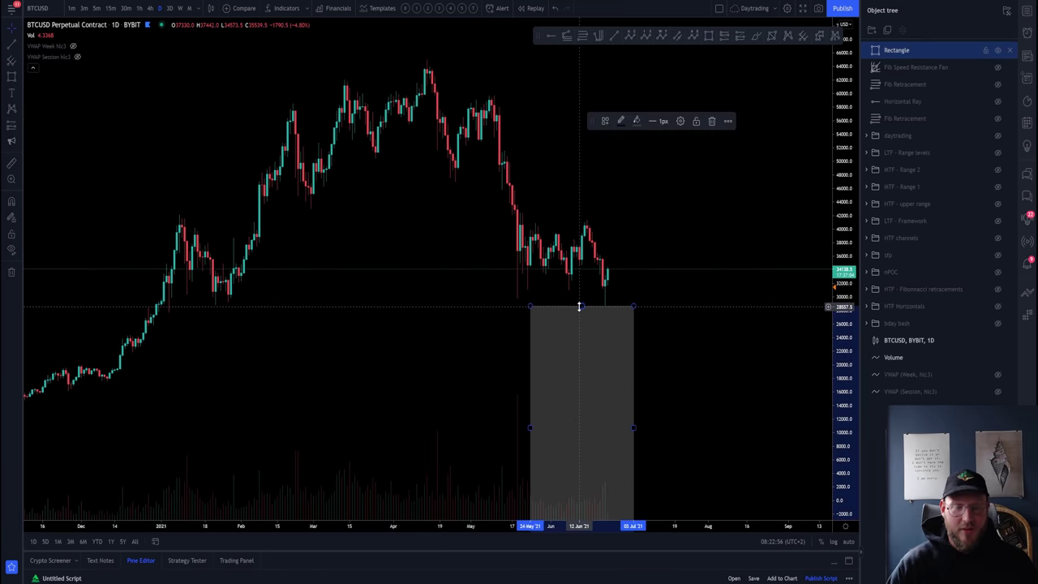
key(Delete)
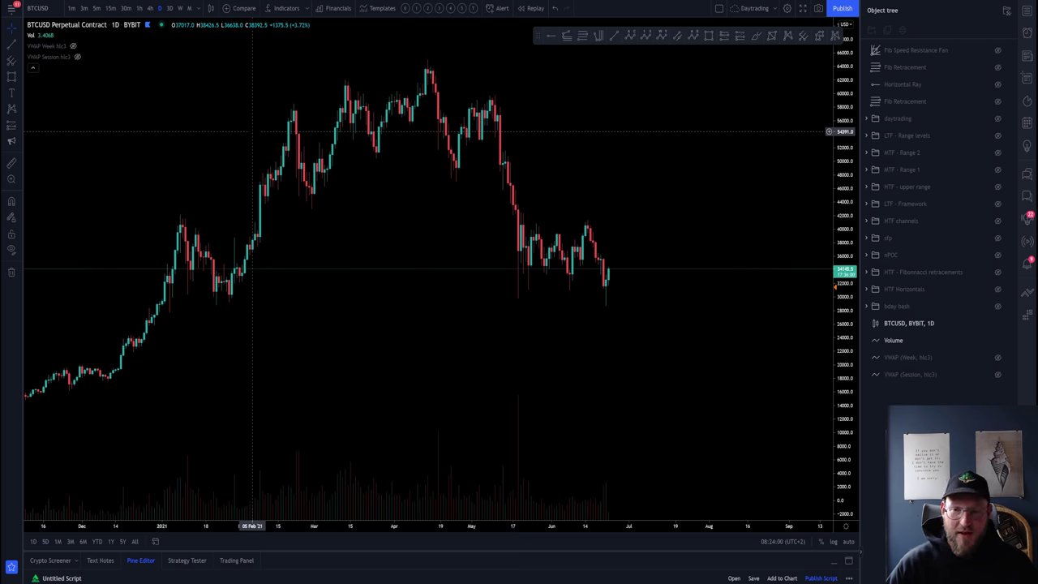
click(294, 130)
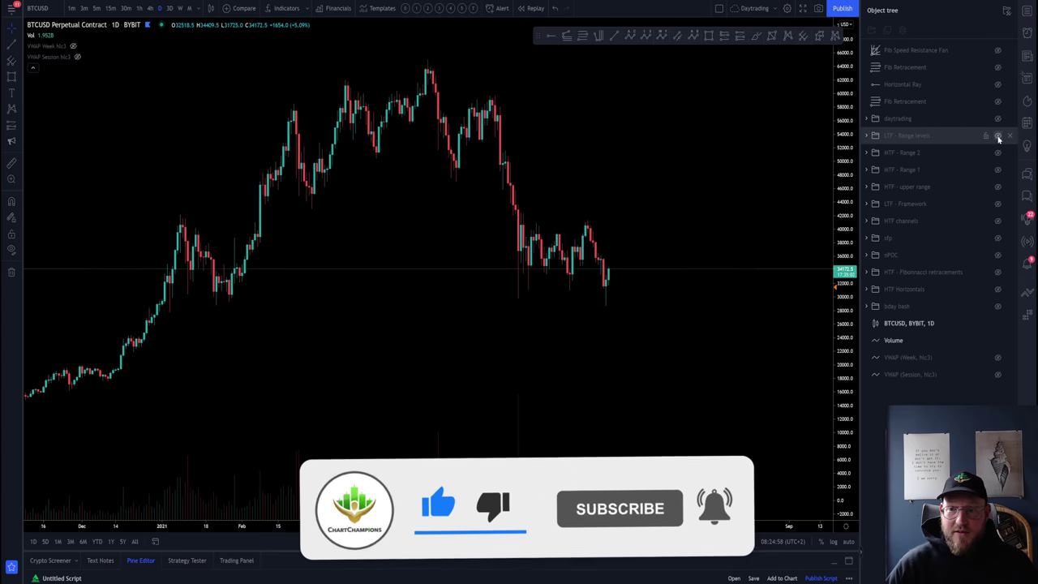
Step: Show the LTF - Framework drawings and view the chart on the 15-minute timeframe with automatic price scaling
click(997, 204)
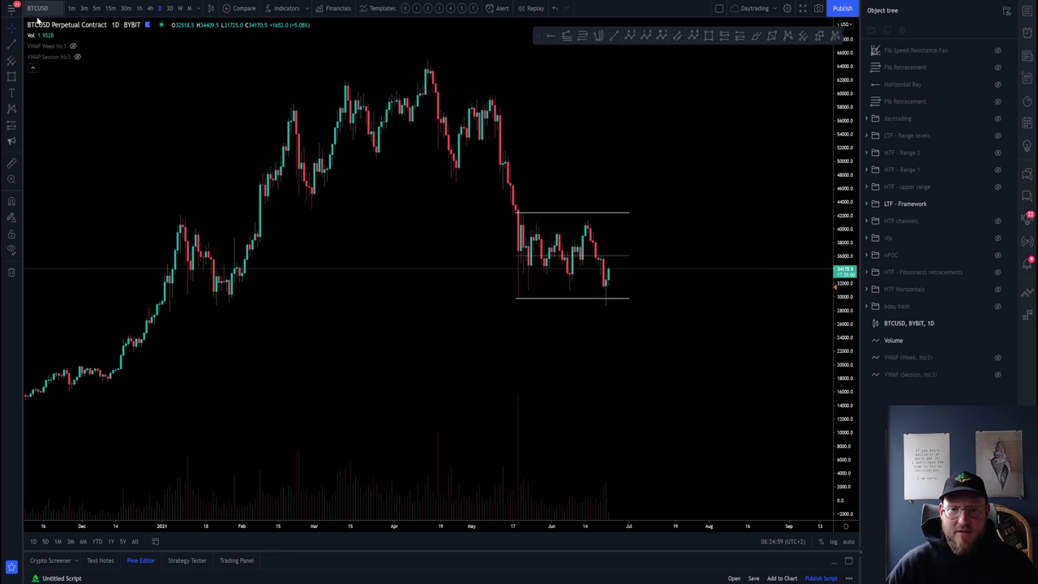
click(110, 8)
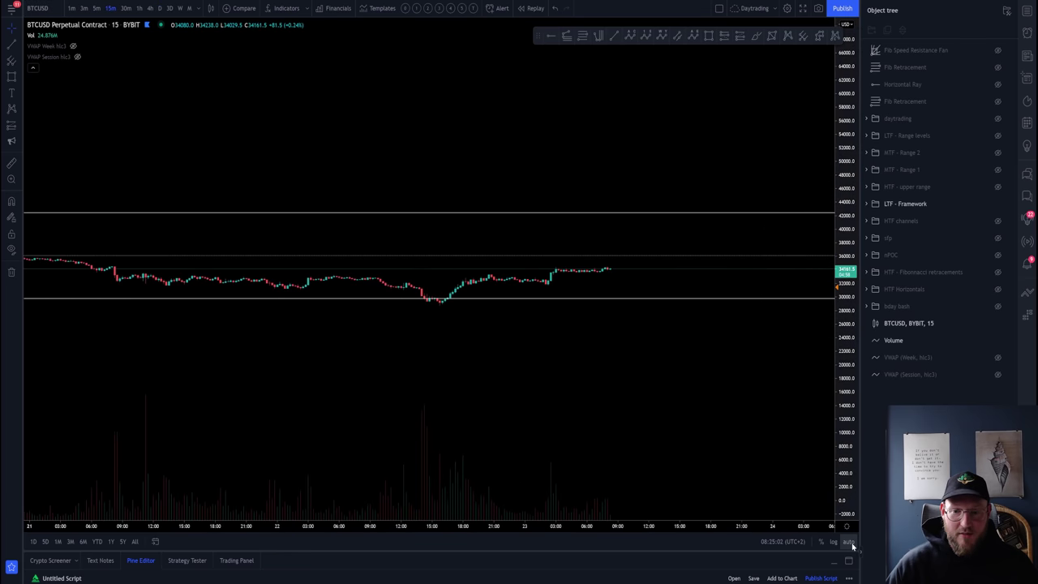
click(848, 542)
scroll(616, 243, down, 5)
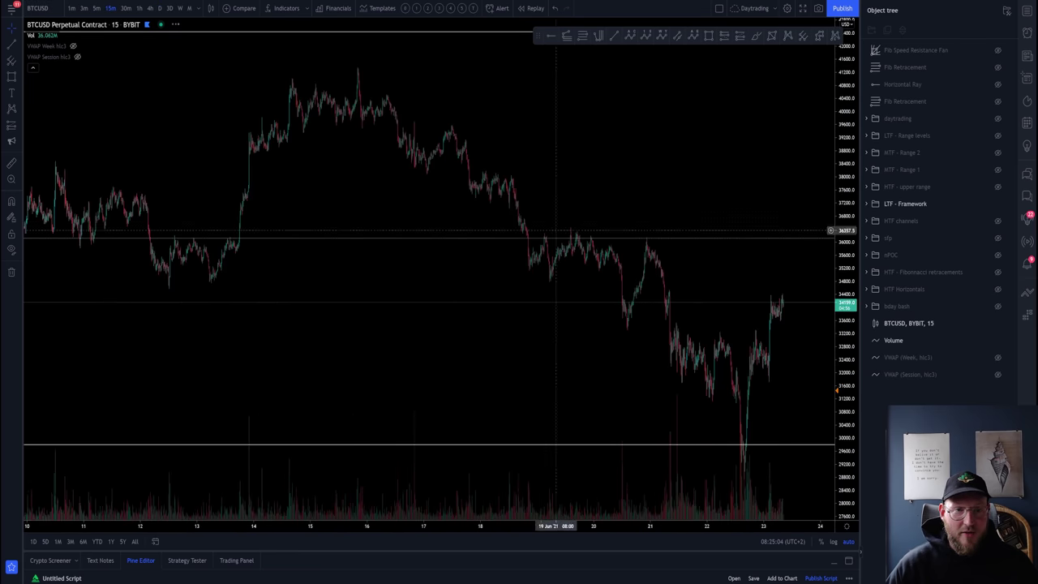
Step: Switch the chart to the 1-hour timeframe and frame the trading range
click(138, 9)
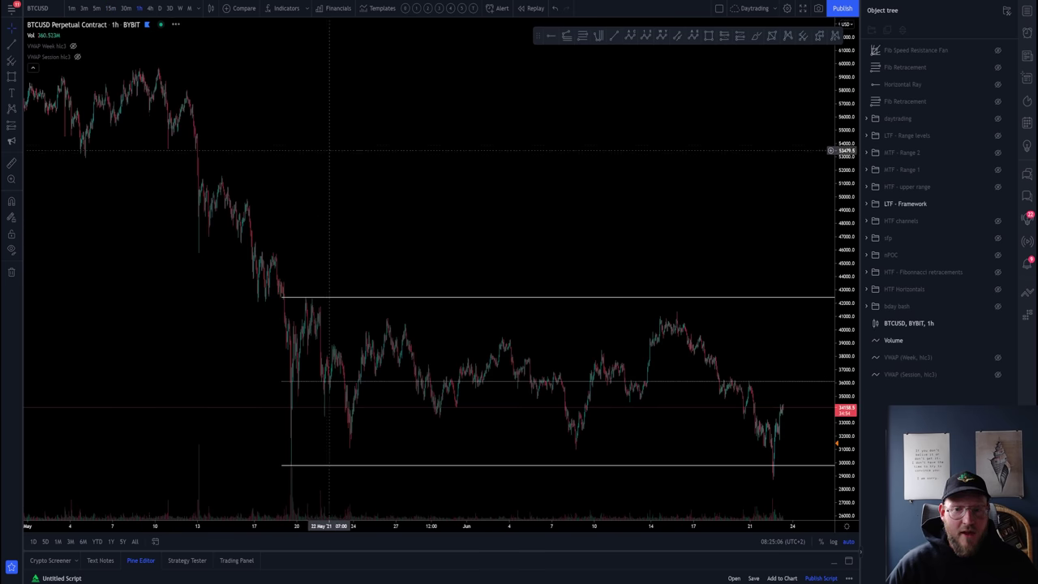
scroll(295, 120, up, 3)
drag(813, 360, 788, 226)
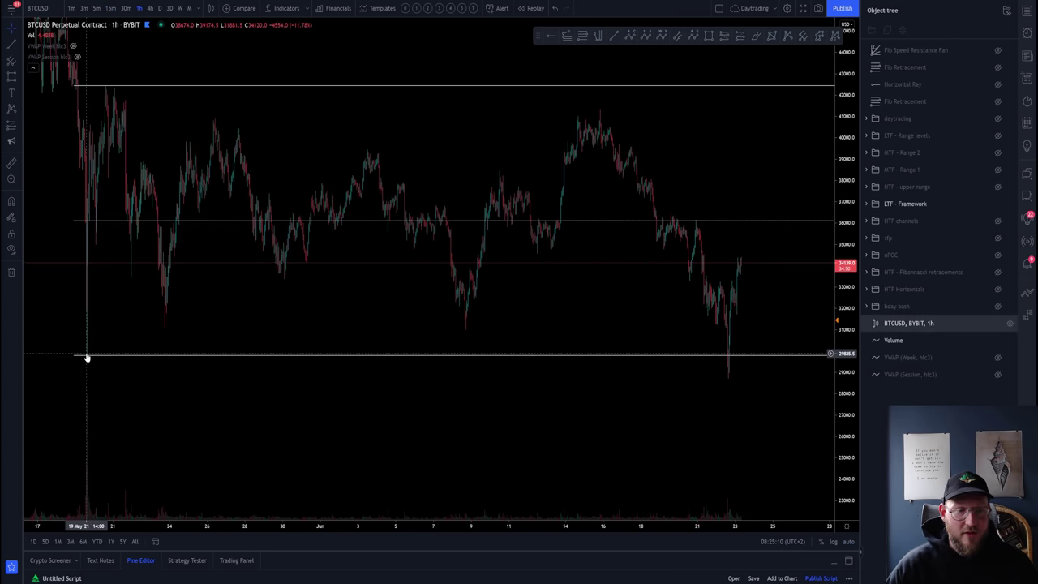
Step: Switch the chart to the 4-hour timeframe, framed on the trading range, and hide the volume indicator
click(149, 8)
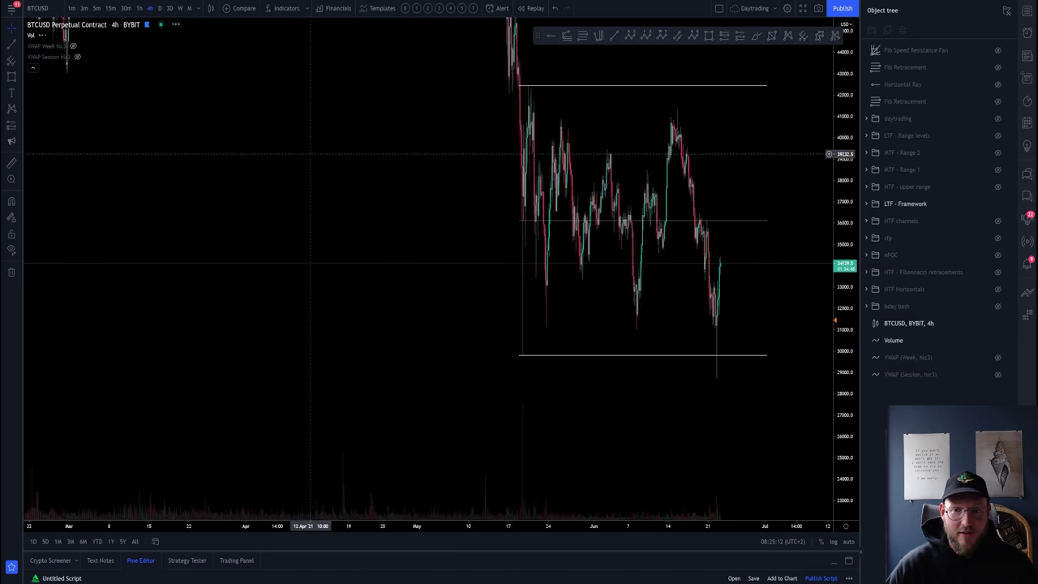
scroll(301, 273, up, 5)
scroll(511, 272, up, 2)
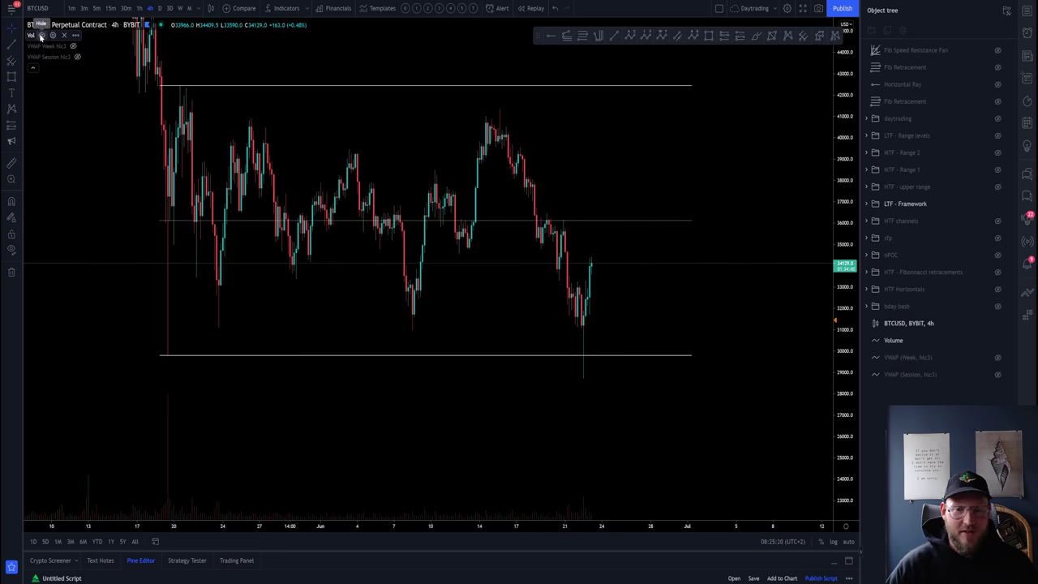
click(40, 36)
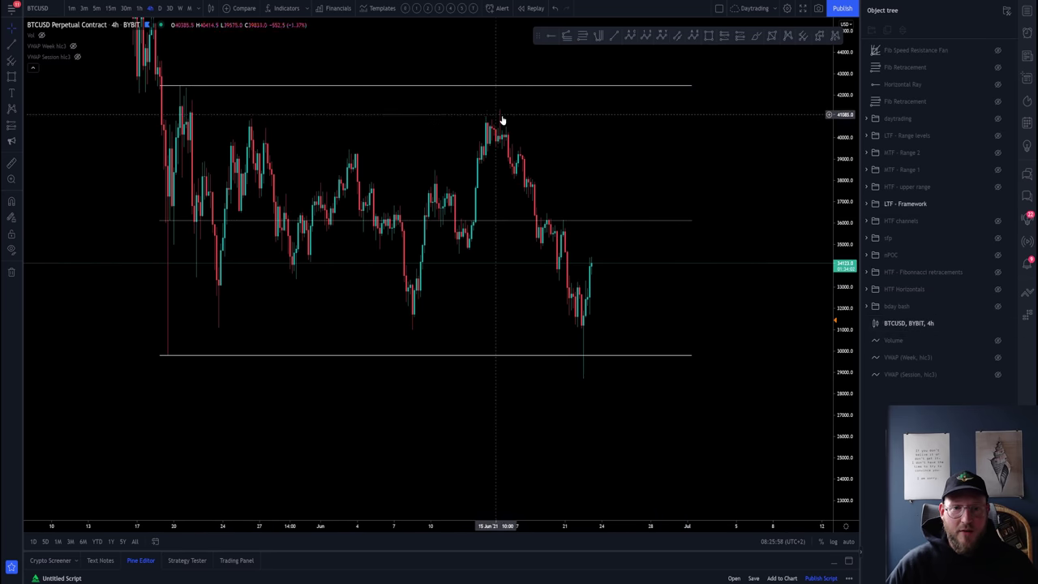
Step: Draw a descending trend line from the 20 May range high at about 42,474 to about 34,854 on 24 June
click(614, 35)
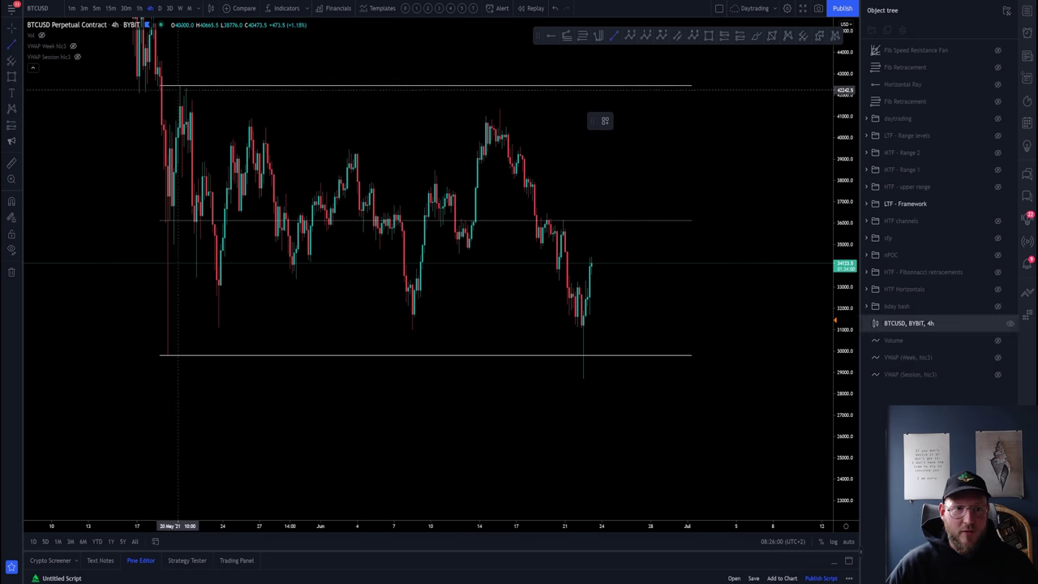
click(183, 86)
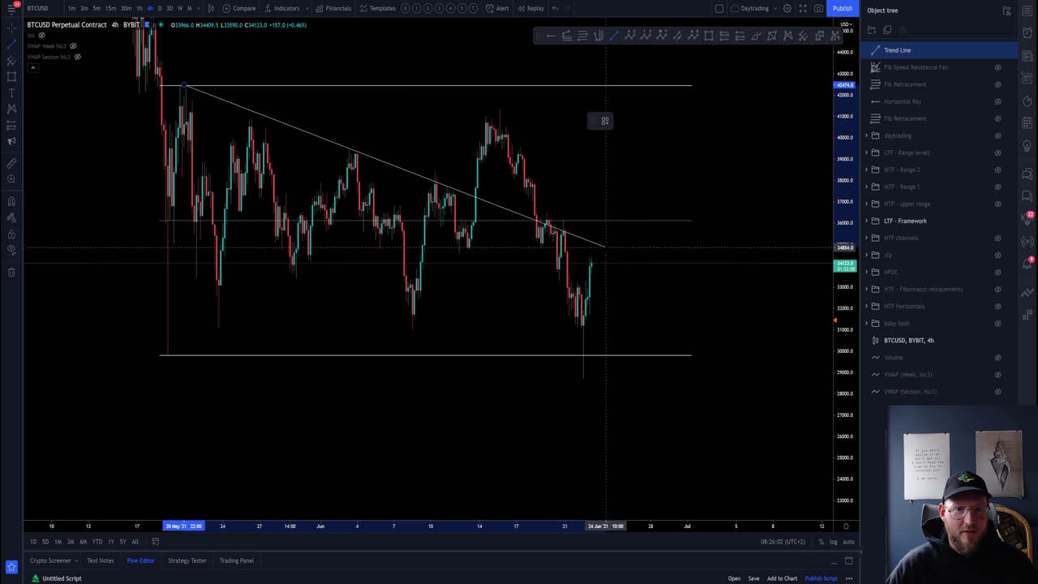
click(604, 247)
click(381, 321)
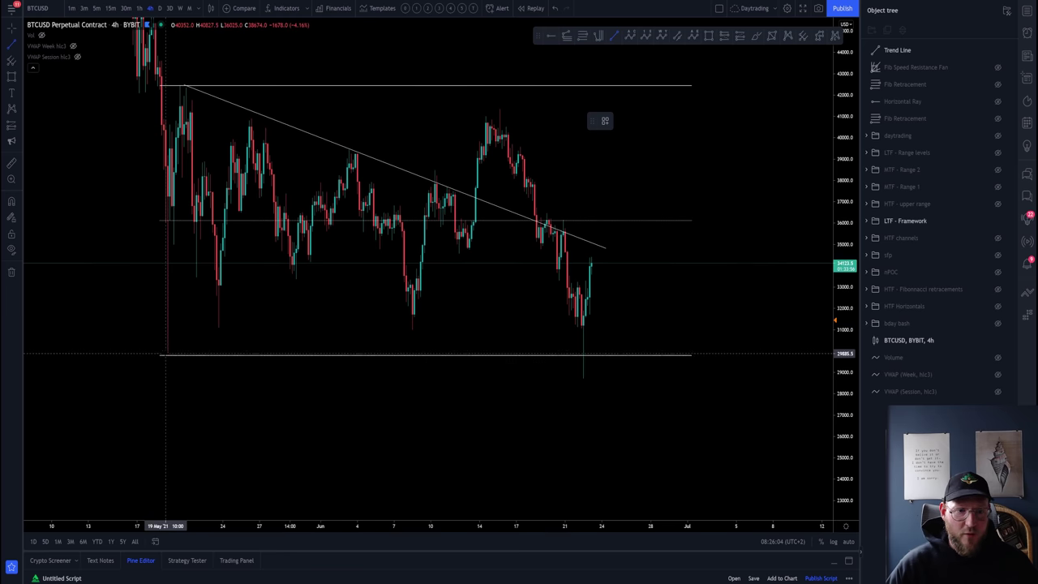
Step: Draw a rising trend line from the 19 May range low at about 29,780 to about 32,243 on 24 June
key(alt+t)
click(164, 355)
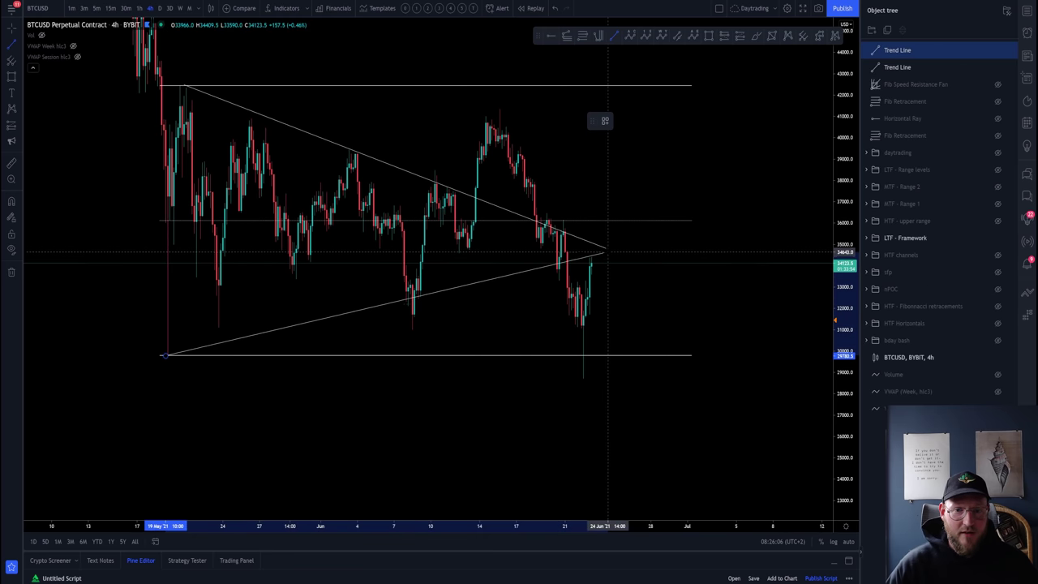
click(607, 252)
drag(607, 252, 601, 303)
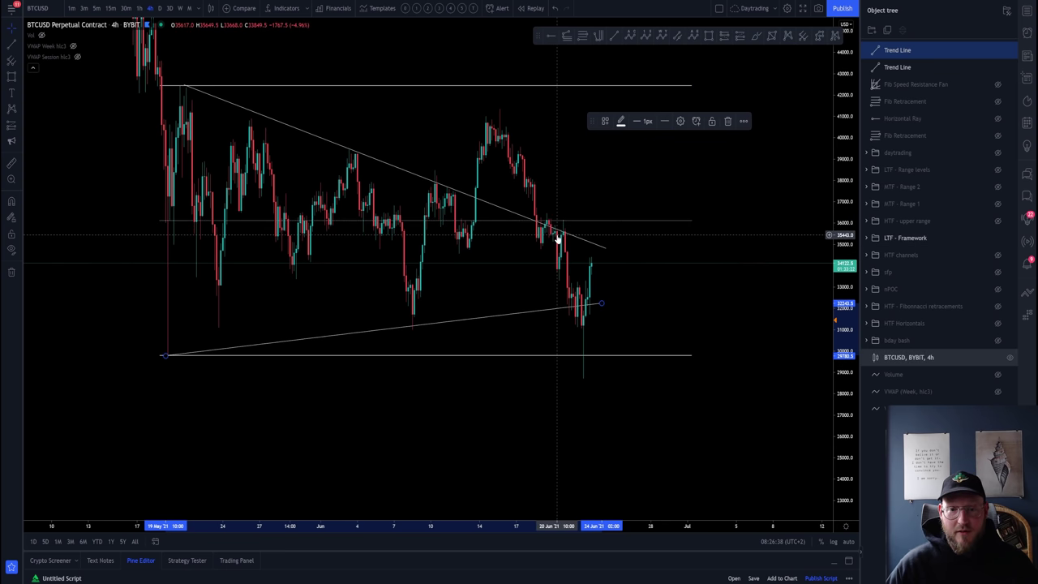
Step: Delete both the descending and the rising trend line from the chart
click(598, 246)
click(727, 121)
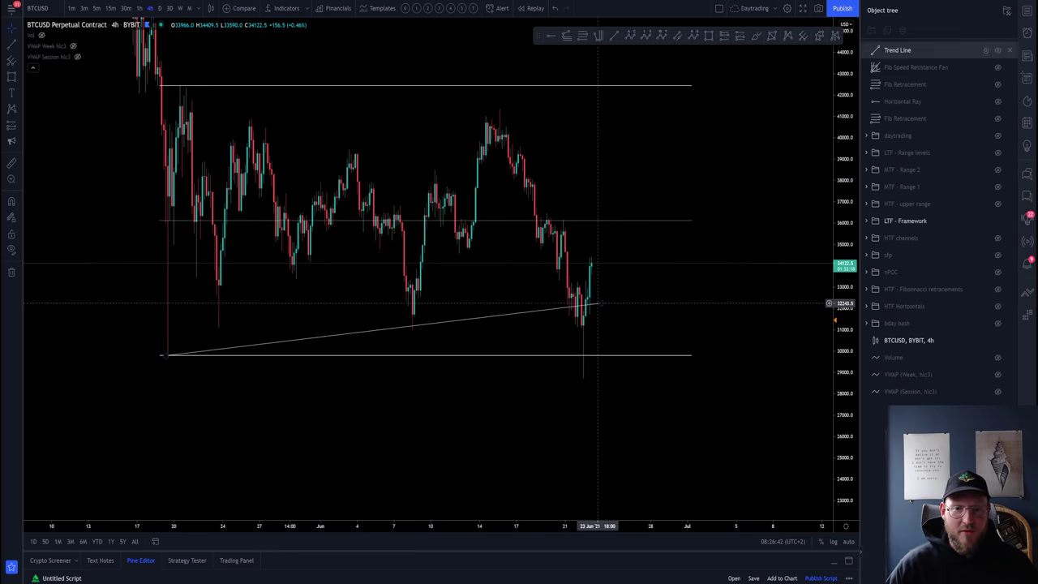
click(598, 306)
click(728, 121)
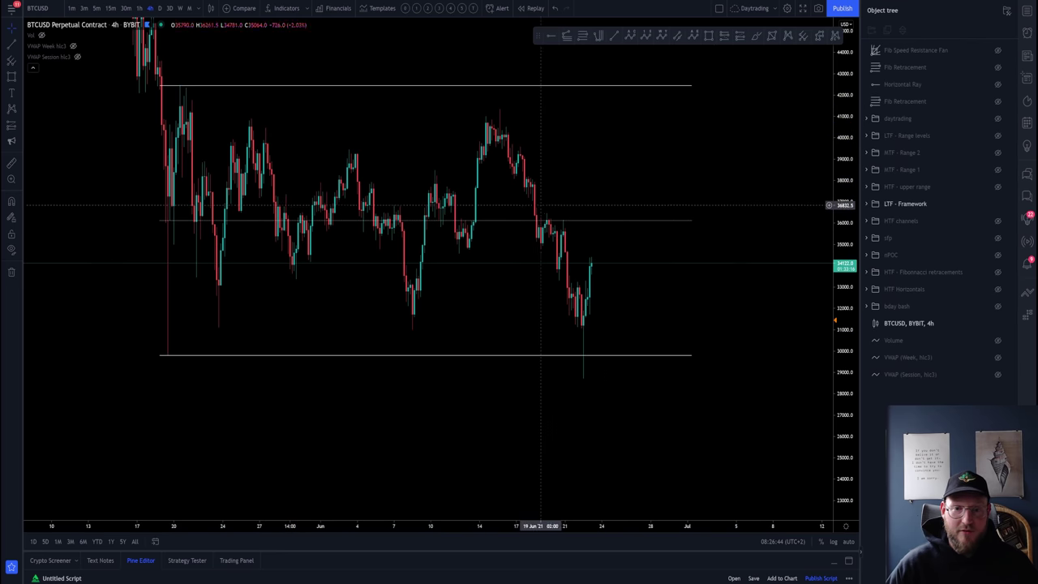
click(584, 355)
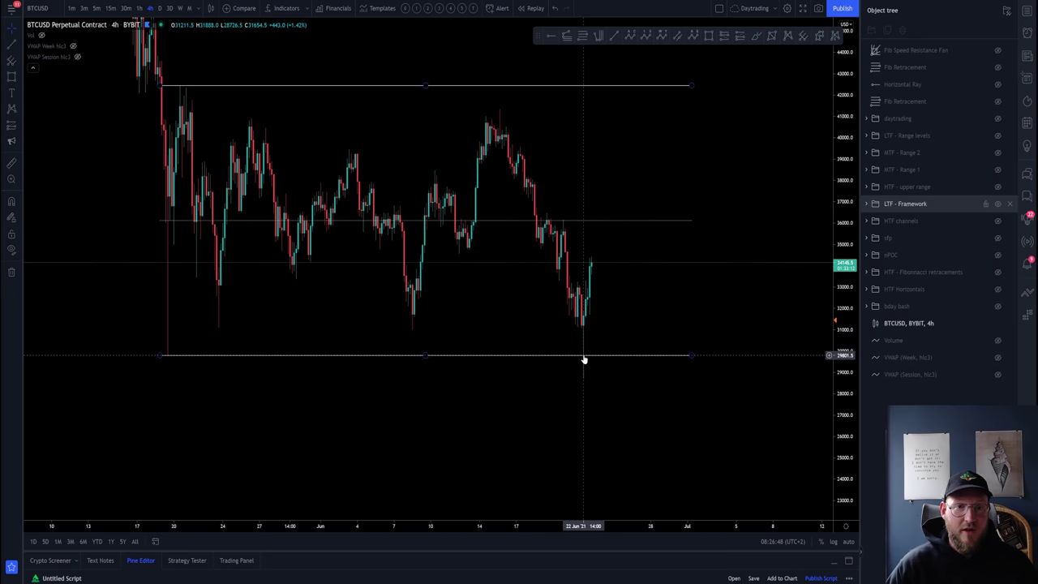
click(584, 359)
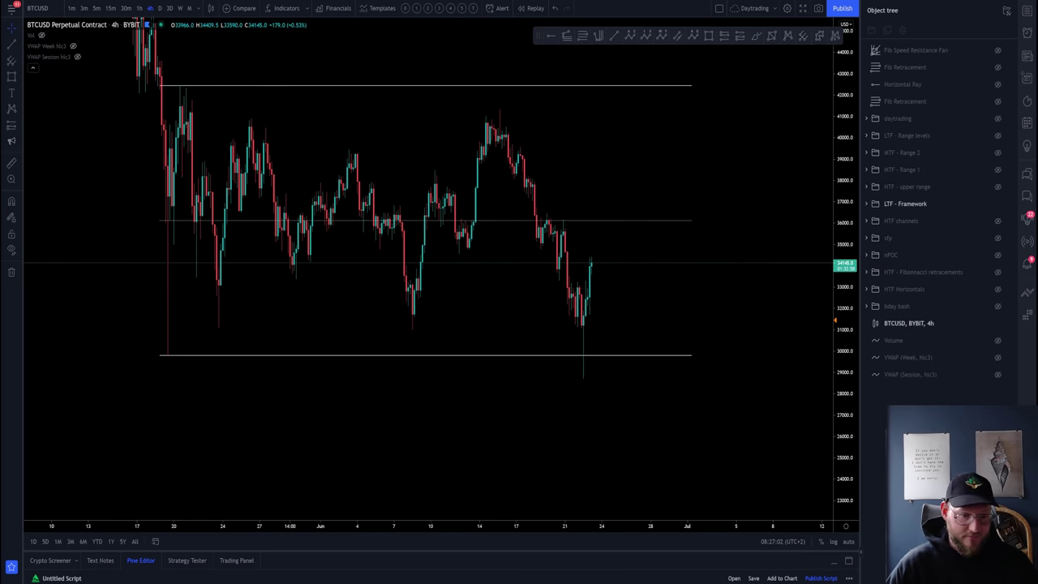
Step: Switch to Discord and read the coach's explanation of the SFP long and the replies in the bitcoin-bar channel
mouse_move(129, 583)
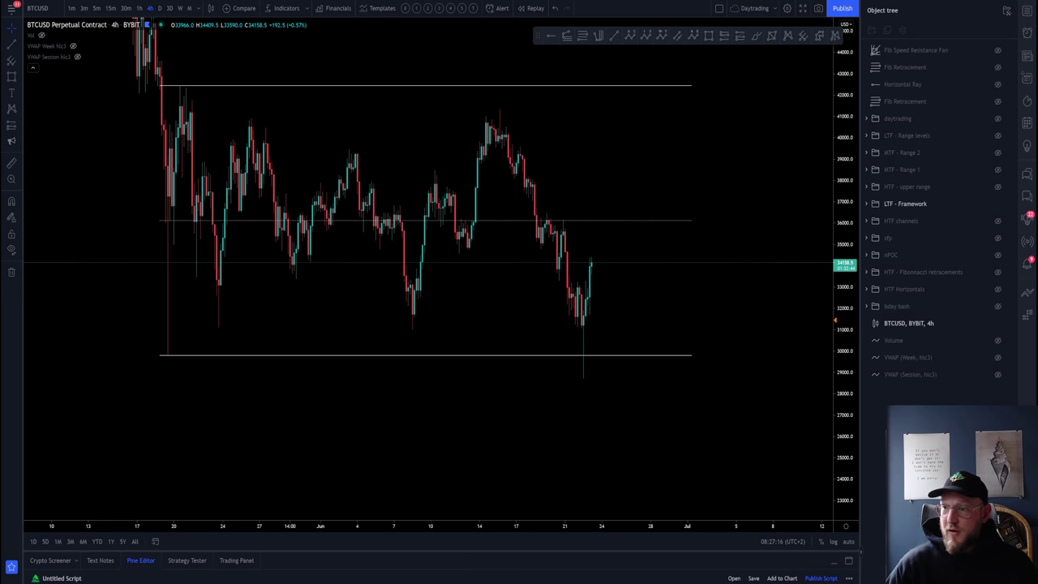
key(alt+Tab)
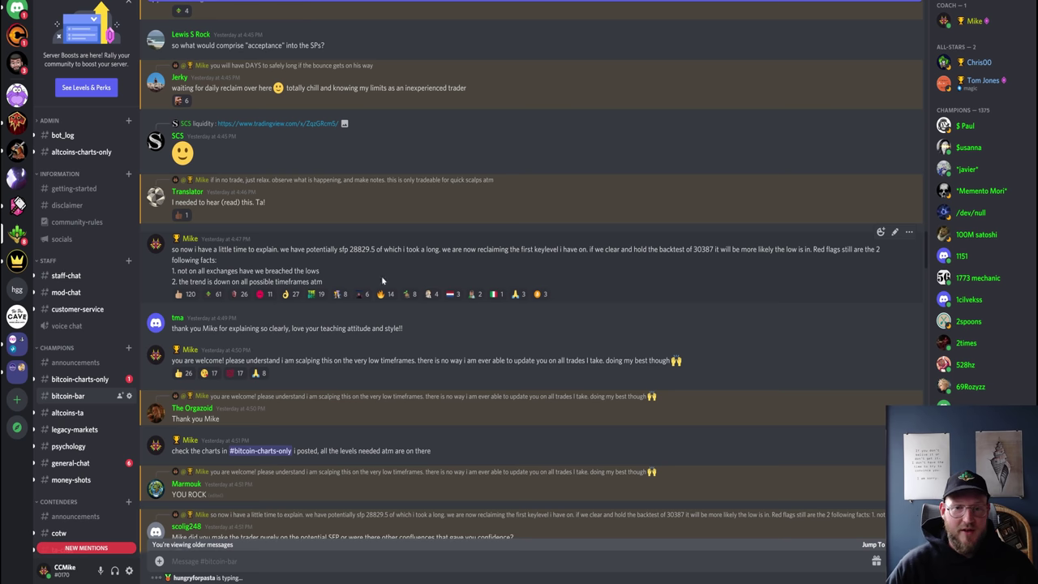
scroll(271, 261, down, 3)
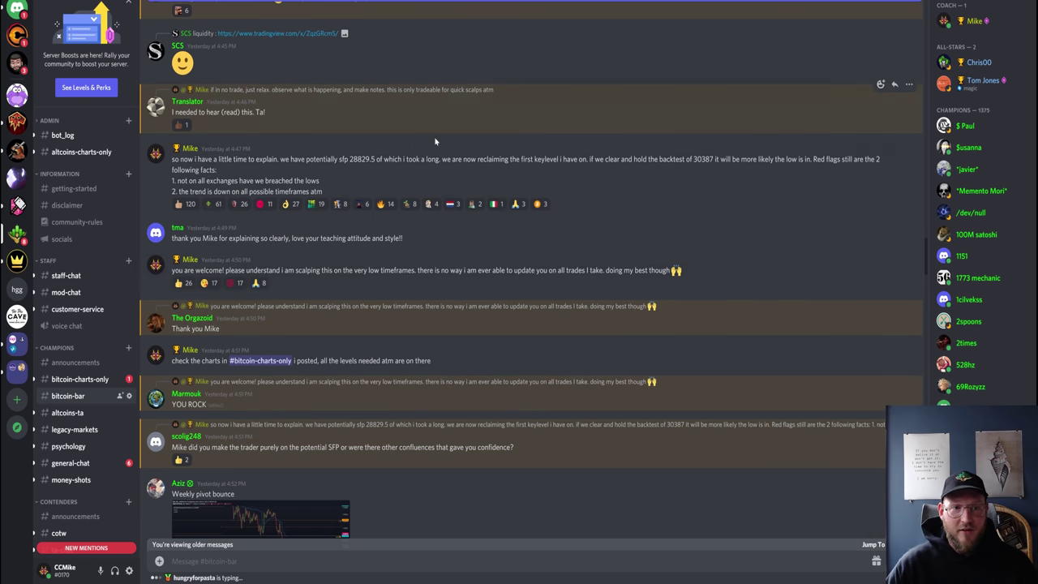
scroll(434, 212, down, 1)
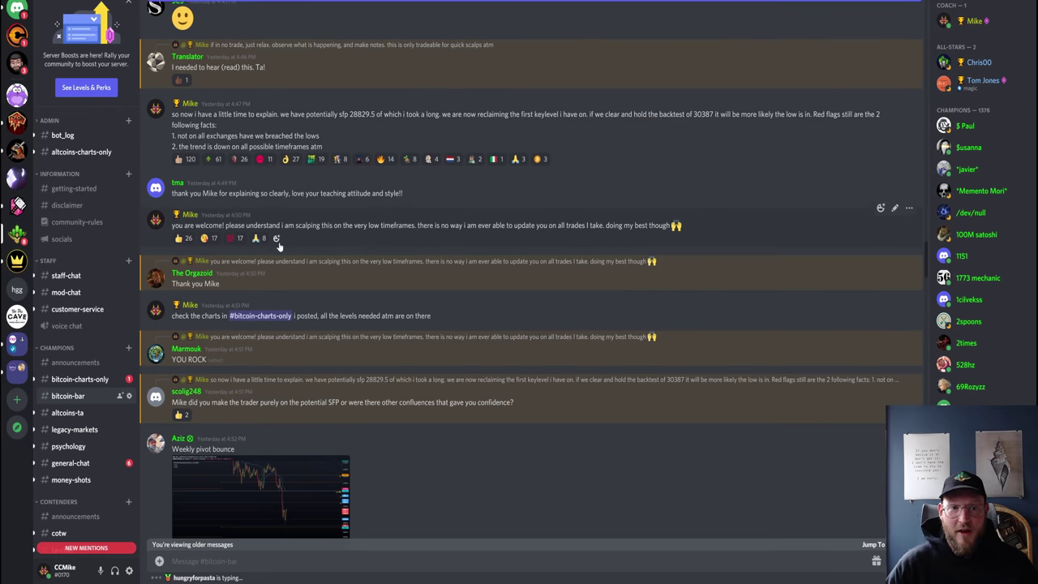
scroll(314, 240, down, 5)
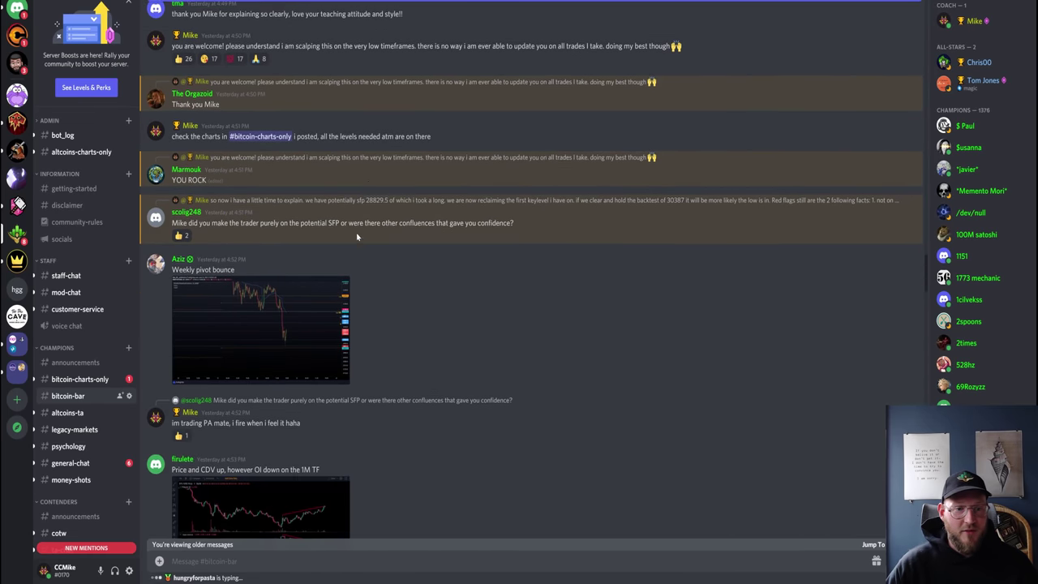
scroll(443, 302, down, 3)
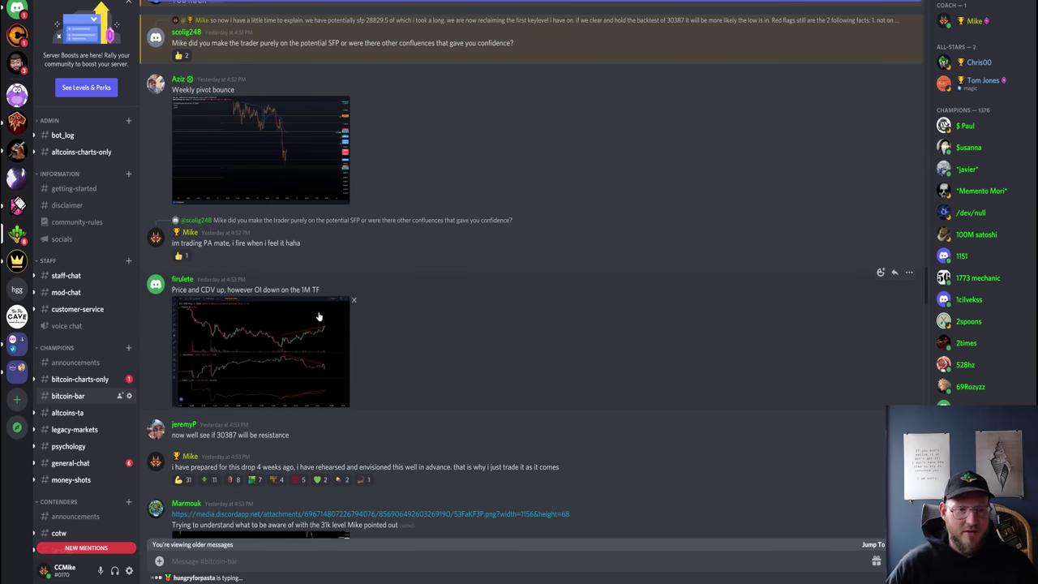
scroll(434, 203, down, 5)
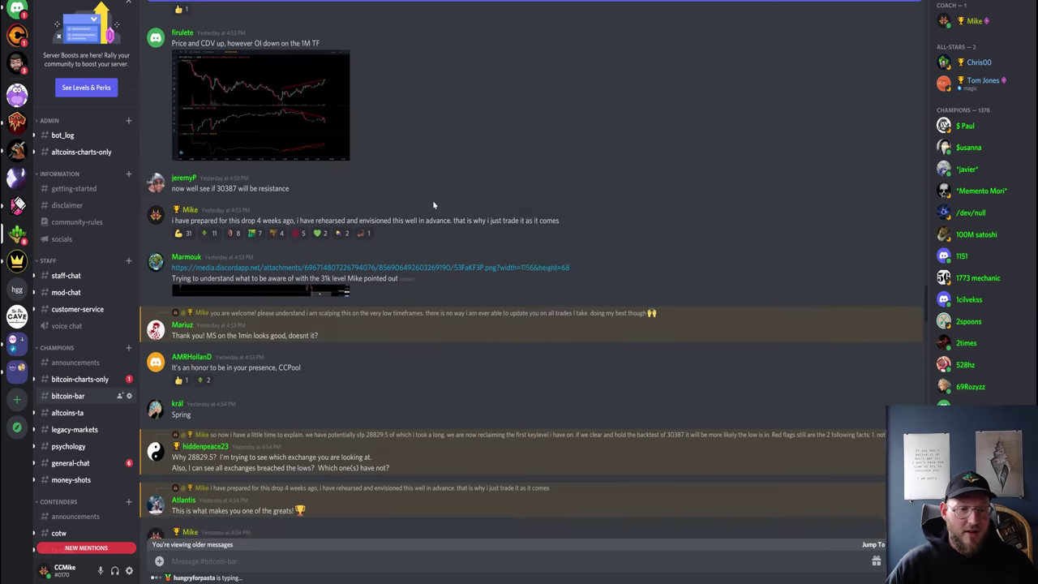
scroll(440, 202, down, 3)
Step: Open the money-shots channel and browse the trade results posted by members
click(60, 479)
scroll(382, 308, down, 6)
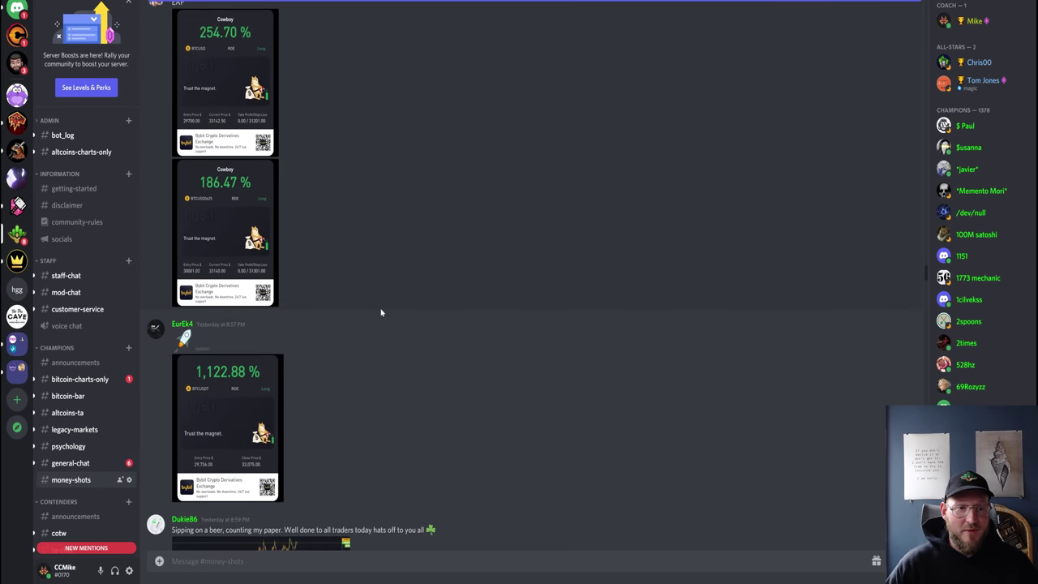
Step: Read through the further trade results, screenshots and replies posted in the money-shots channel
scroll(380, 312, down, 12)
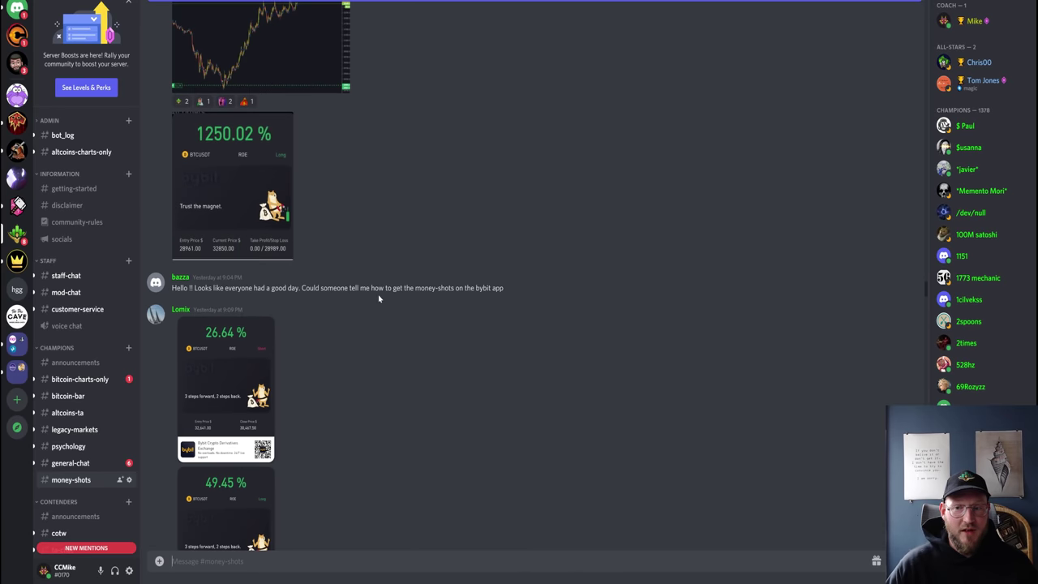
scroll(375, 314, down, 12)
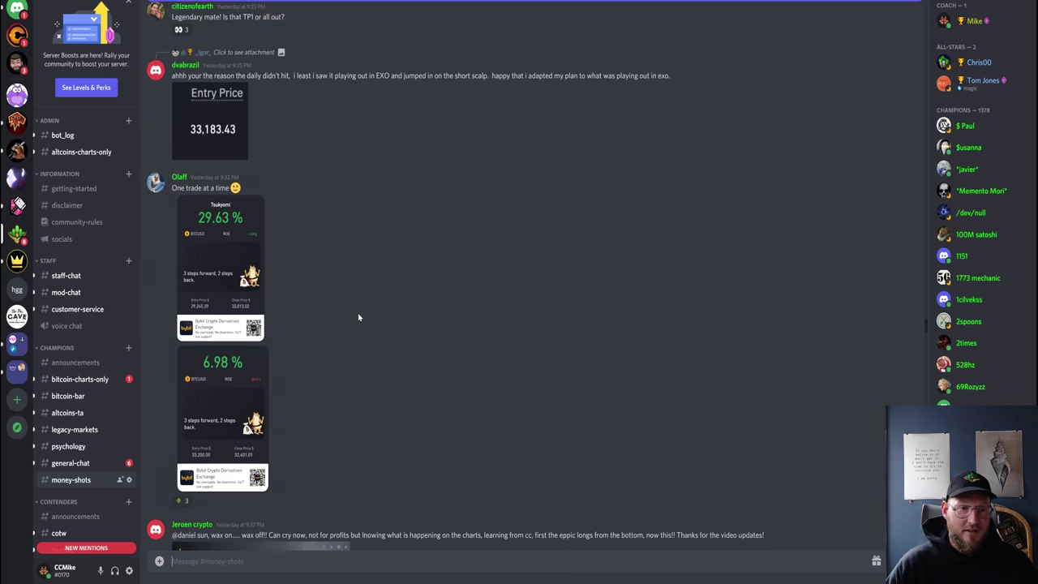
scroll(353, 316, down, 8)
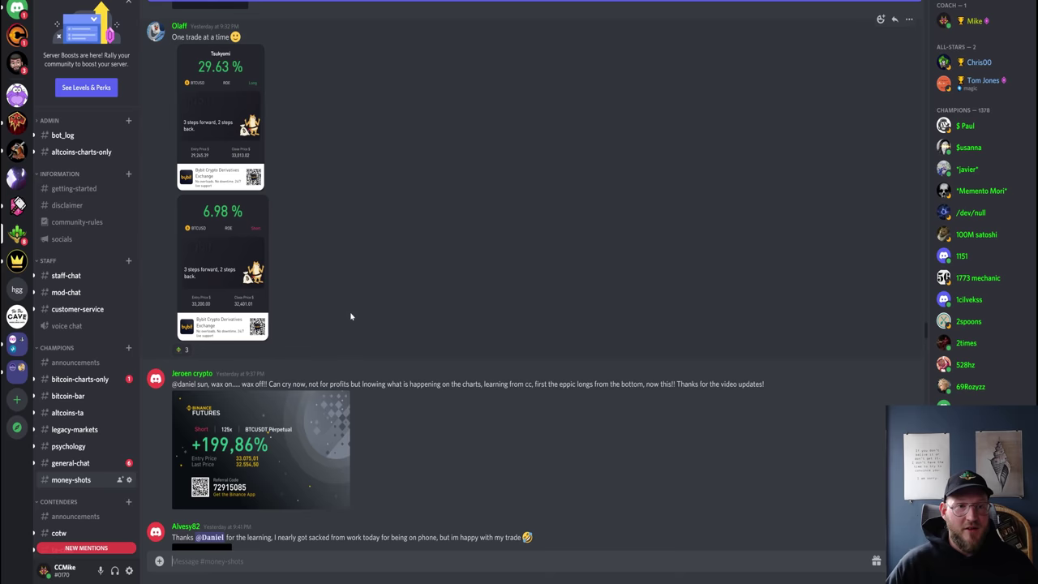
scroll(348, 318, down, 5)
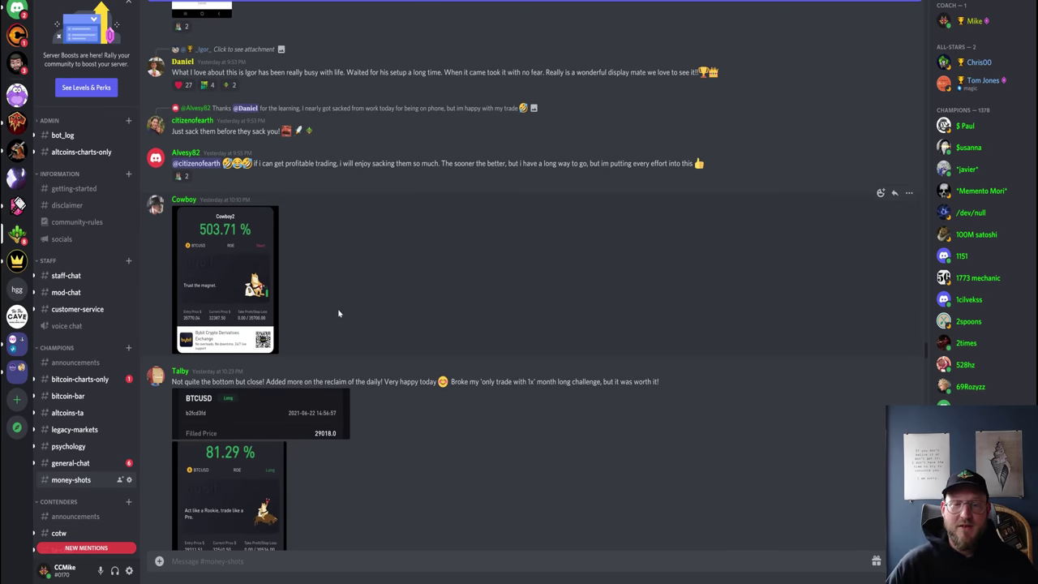
scroll(333, 312, down, 5)
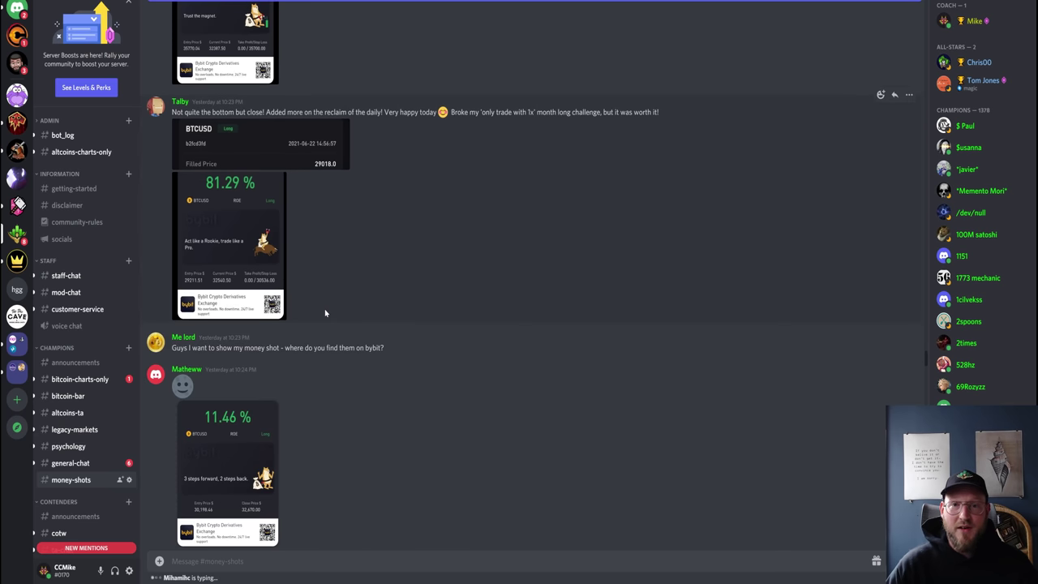
scroll(325, 312, down, 1)
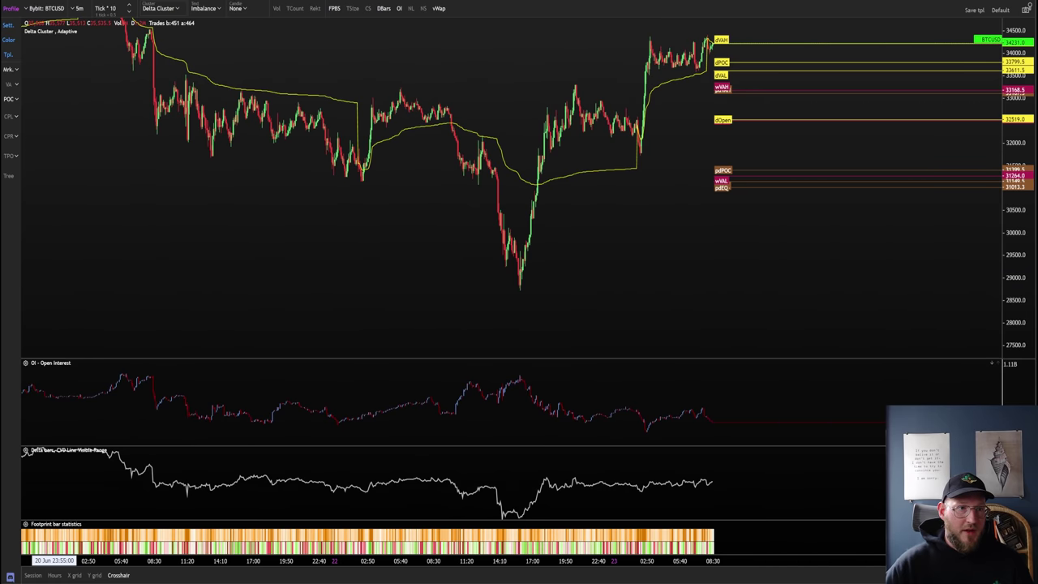
Step: Switch to the TradingView BTCUSD 4h chart and examine the range's high, midline and 19 May low, and the 22 June wick below it
key(alt+Tab)
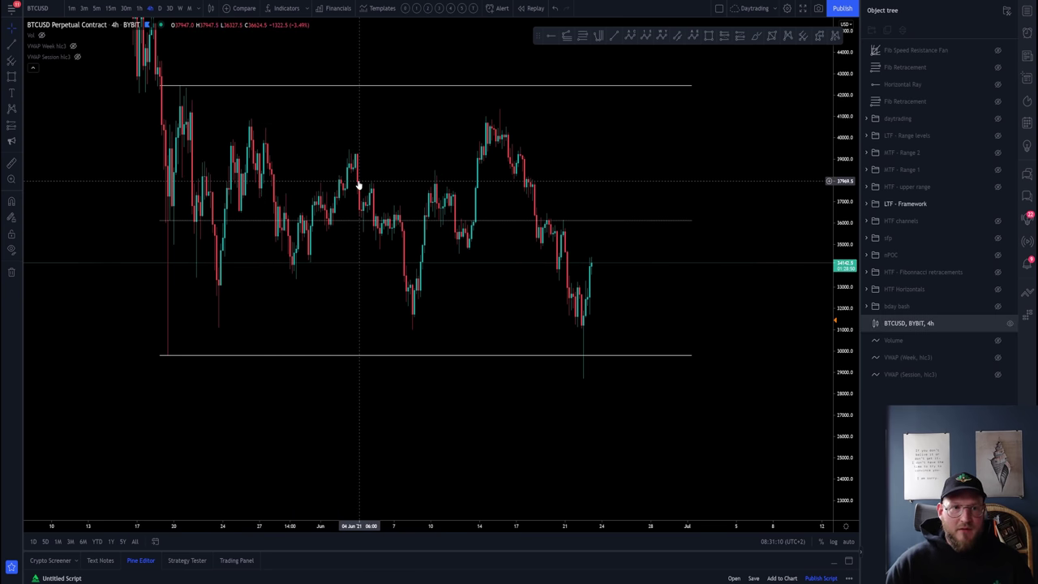
click(381, 221)
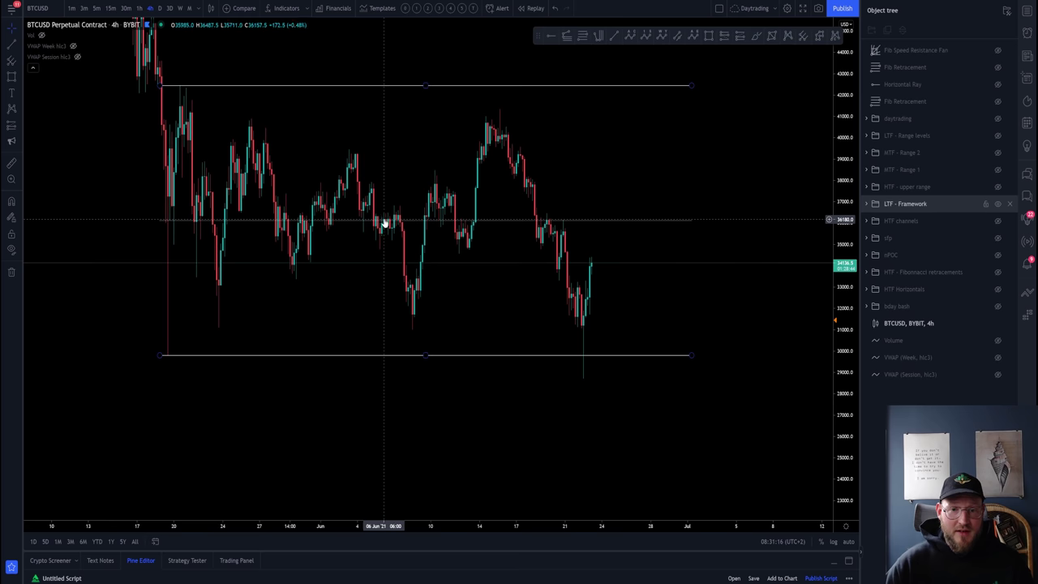
click(609, 318)
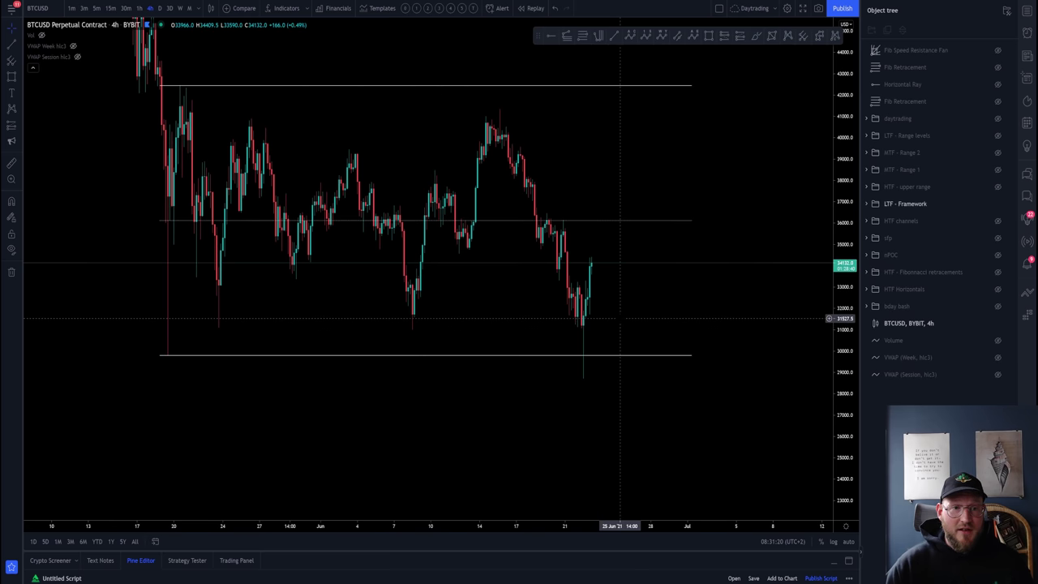
scroll(616, 318, down, 5)
scroll(653, 410, right, 3)
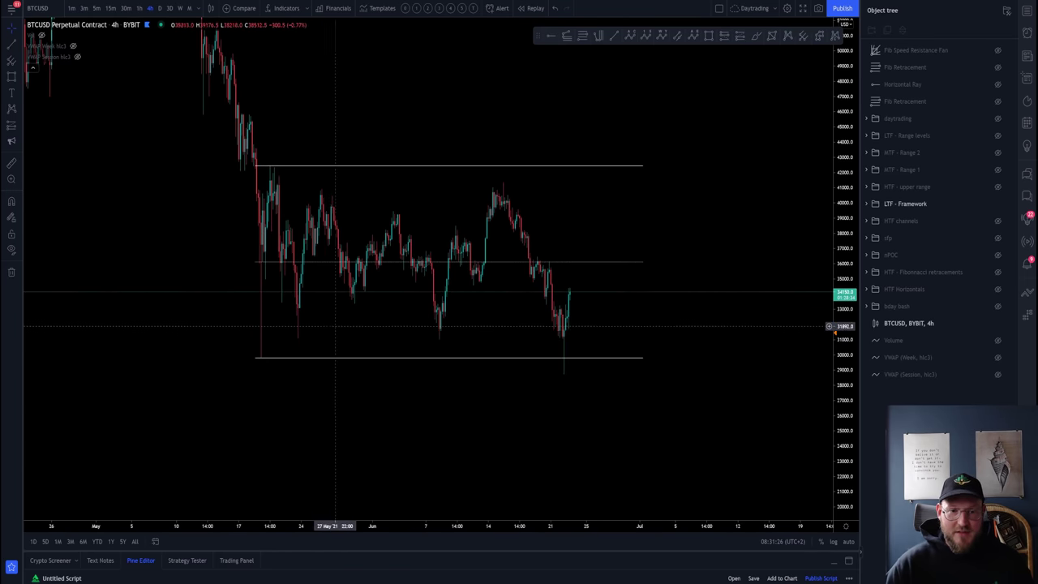
scroll(335, 327, up, 2)
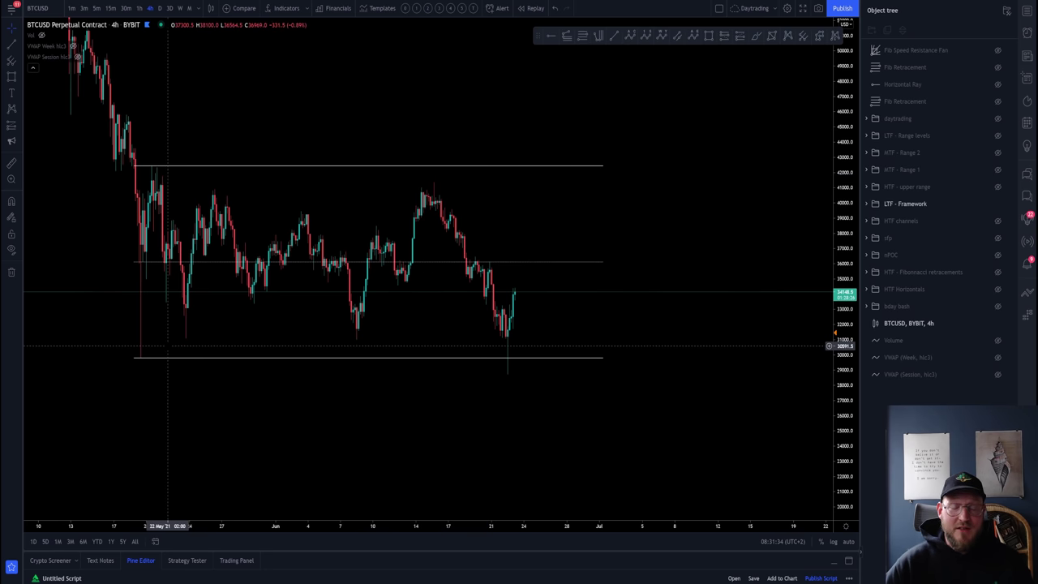
click(141, 358)
click(141, 361)
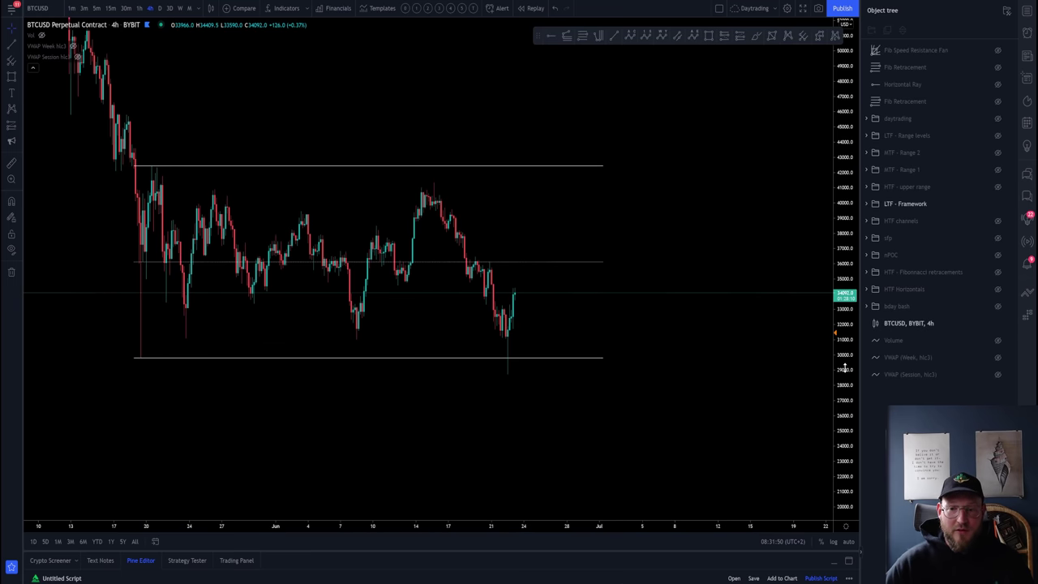
scroll(677, 398, up, 5)
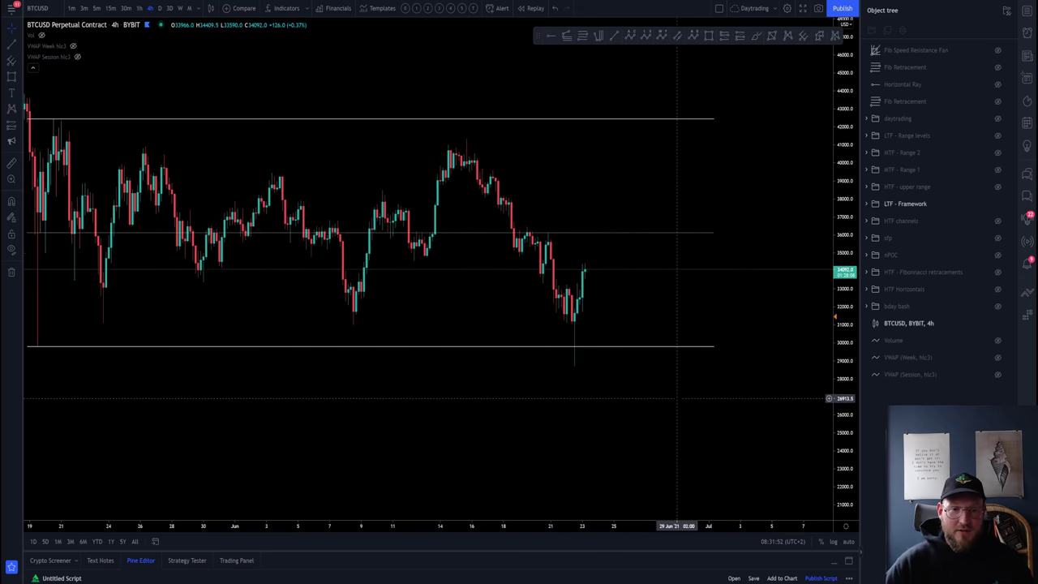
scroll(676, 398, down, 3)
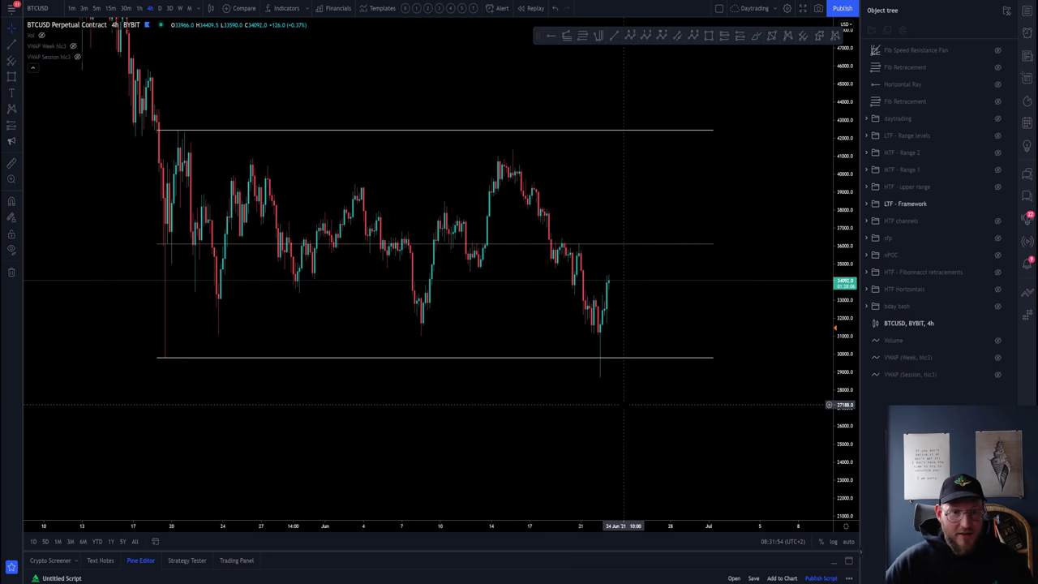
scroll(565, 415, up, 2)
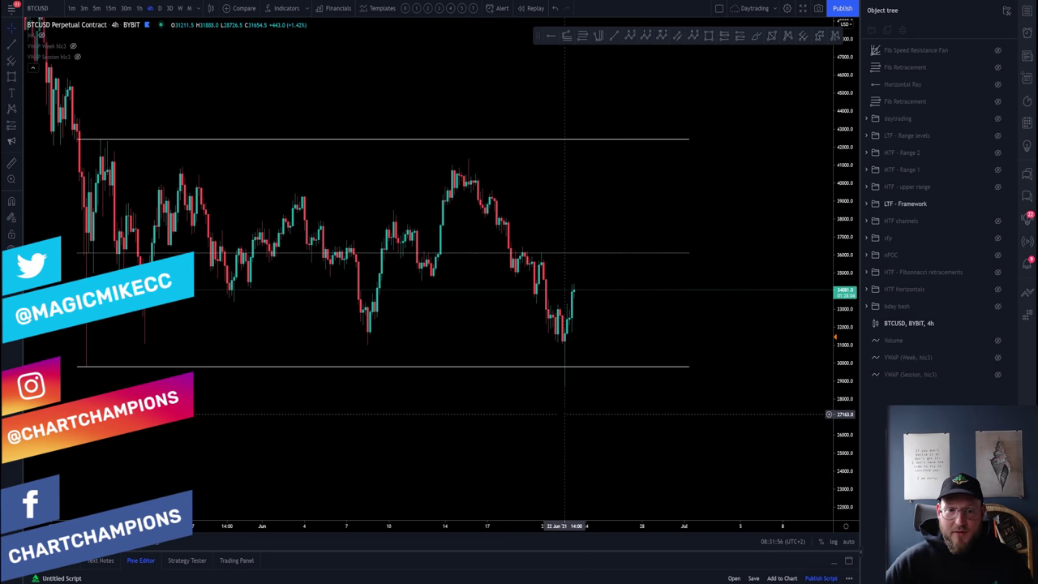
click(565, 368)
click(565, 352)
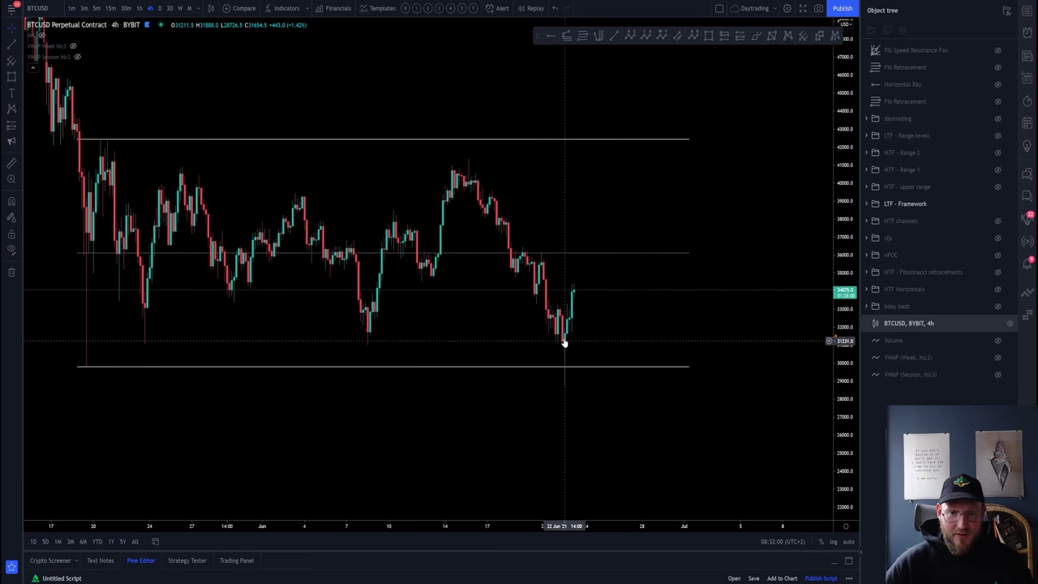
Step: Circle the range low and the range midline beside the latest candles with the Brush, undoing each mark
click(755, 36)
mouse_move(578, 360)
mouse_down()
mouse_move(624, 361)
mouse_move(577, 373)
mouse_move(652, 369)
mouse_up()
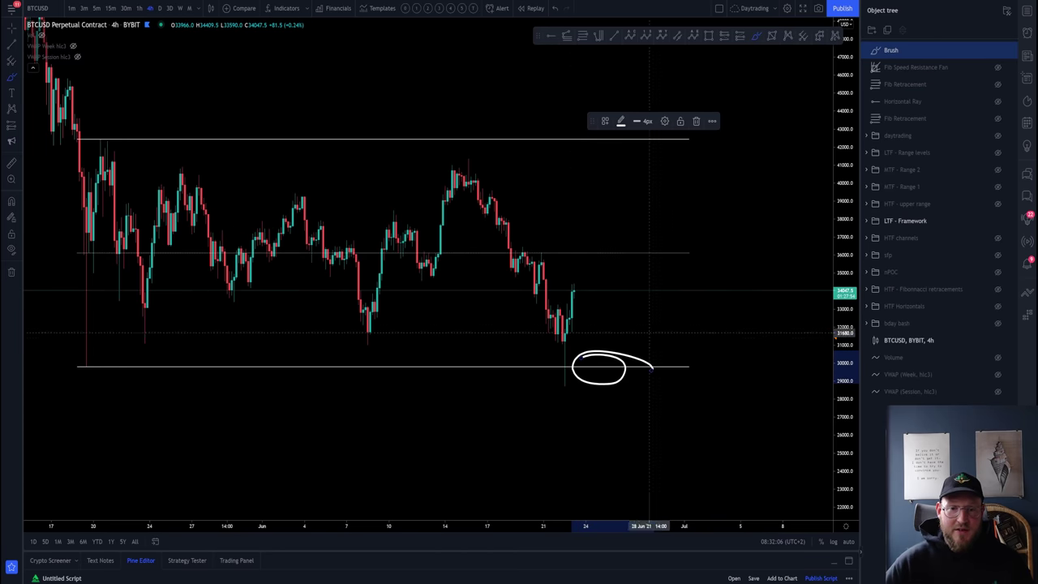
key(ctrl+z)
mouse_move(587, 248)
mouse_down()
mouse_move(565, 257)
mouse_move(603, 258)
mouse_move(587, 247)
mouse_up()
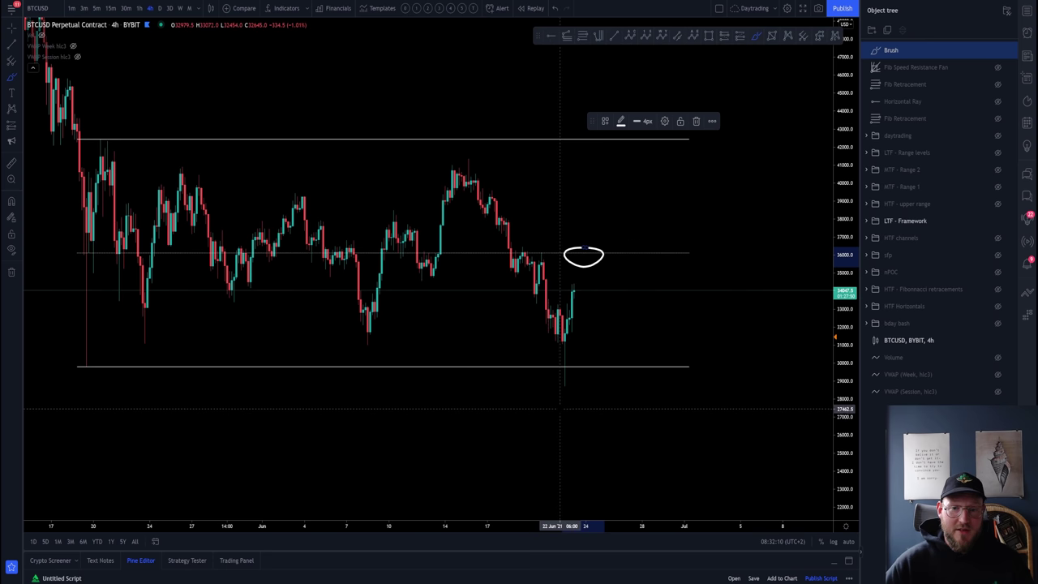
key(ctrl+z)
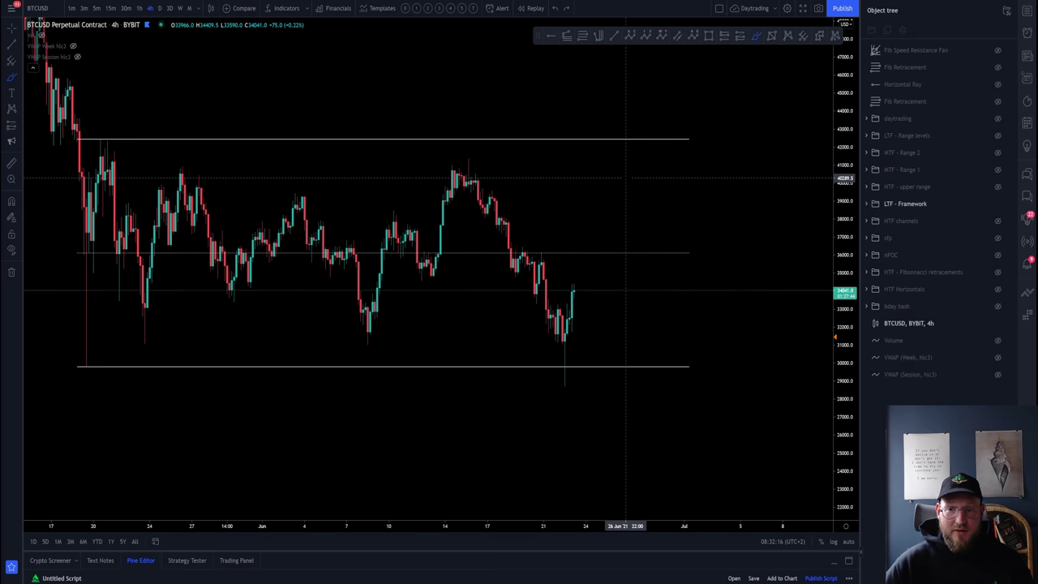
Step: Circle the range high, then sketch a breakout and retest path above it to about 47,000, undoing each drawing
drag(622, 138, 625, 137)
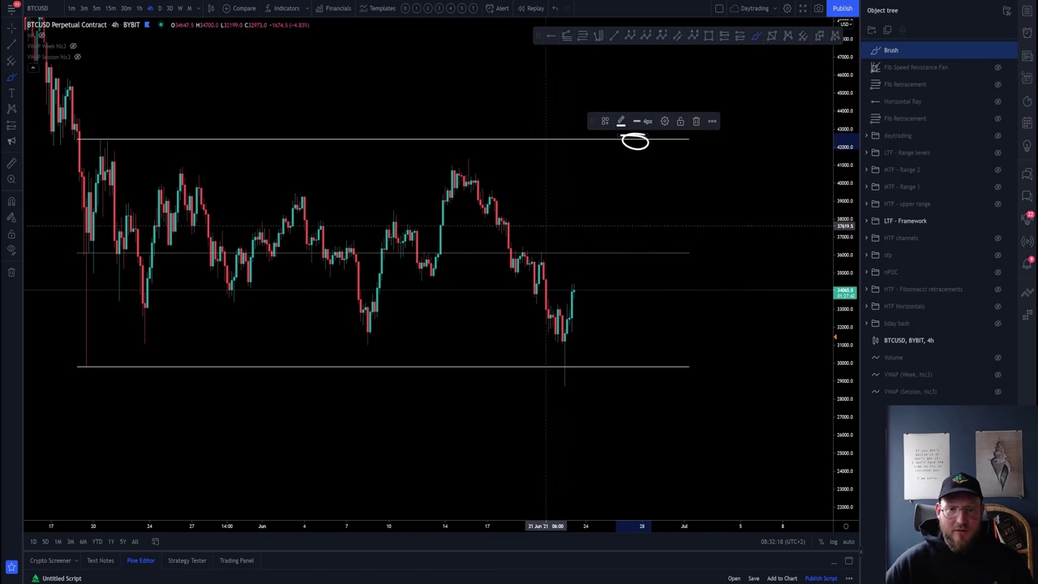
key(ctrl+z)
drag(597, 180, 682, 51)
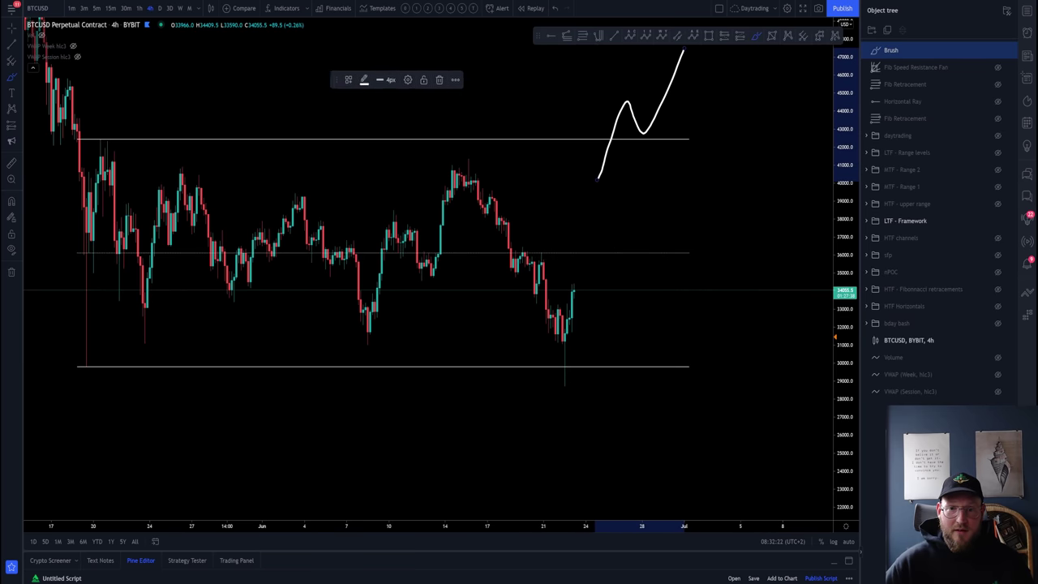
key(ctrl+z)
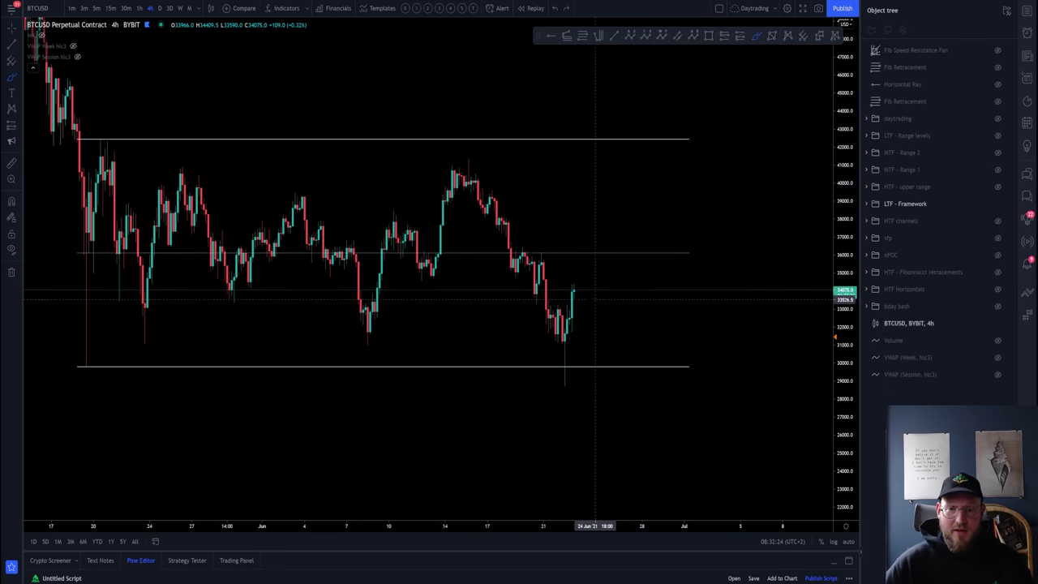
Step: Circle the midline, then sketch a rejection path from it down through the range low to about 28,000, undoing each drawing
drag(589, 245, 577, 241)
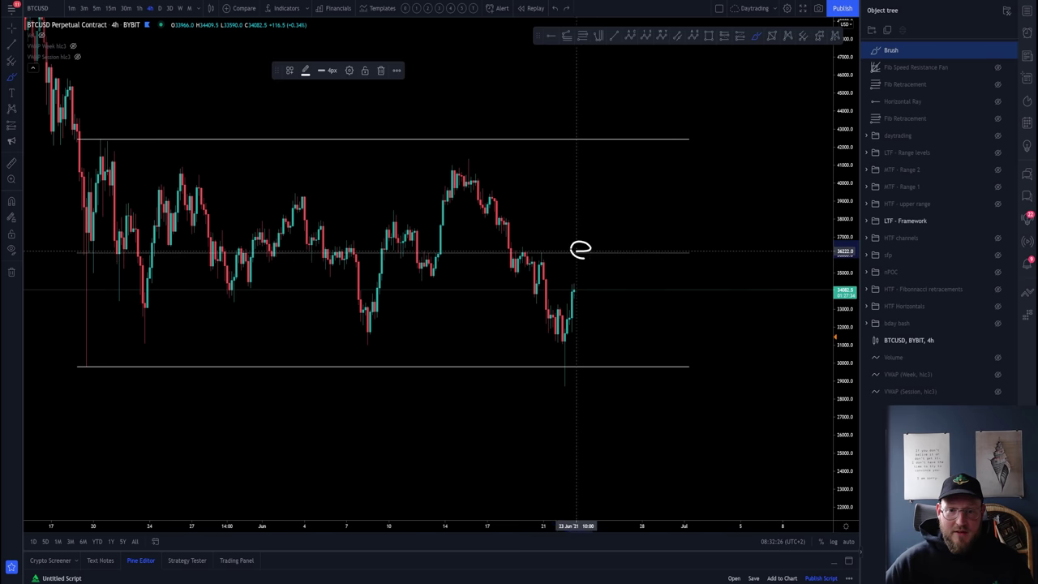
key(ctrl+z)
mouse_move(577, 289)
mouse_down()
mouse_move(597, 251)
mouse_move(672, 394)
mouse_up()
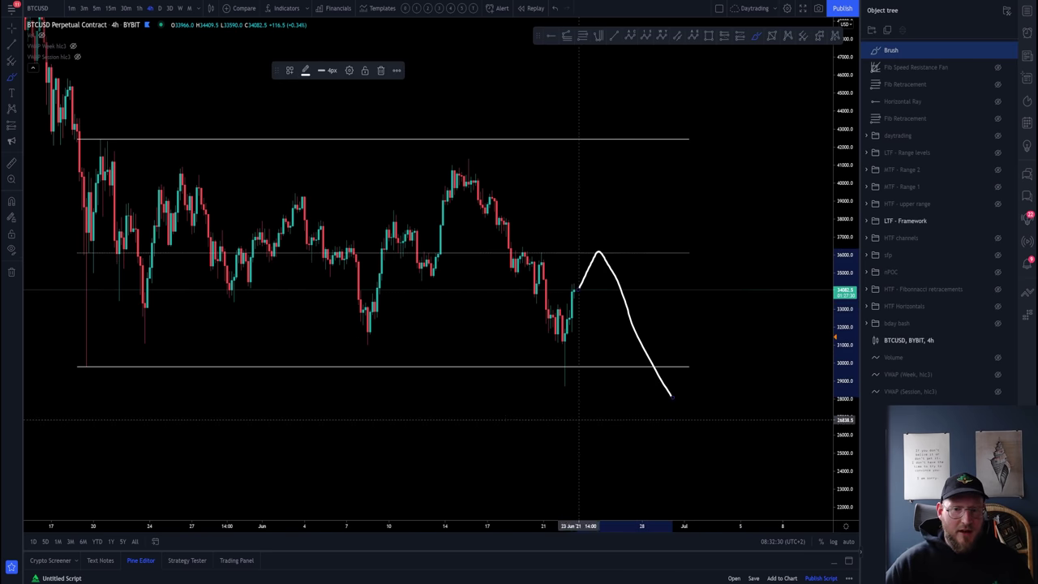
key(ctrl+z)
Step: Sketch a midline reclaim to the range high, then a midline rejection to about 30,000 rebounding to about 41,500, removing each path
mouse_move(577, 287)
mouse_down()
mouse_move(602, 227)
mouse_move(625, 250)
mouse_move(673, 146)
mouse_up()
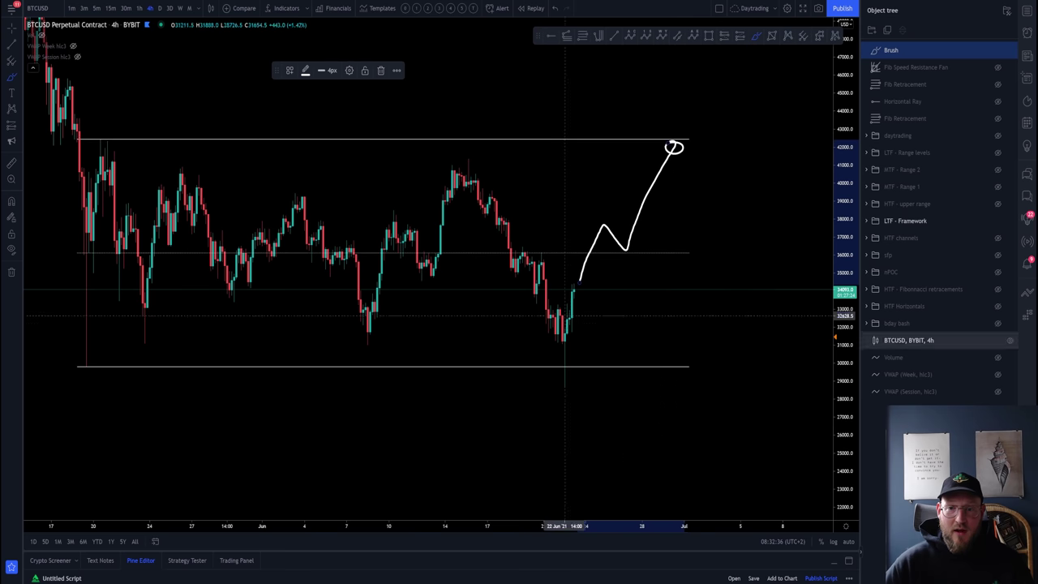
key(ctrl+z)
mouse_move(578, 292)
mouse_down()
mouse_move(600, 254)
mouse_move(646, 367)
mouse_move(733, 155)
mouse_up()
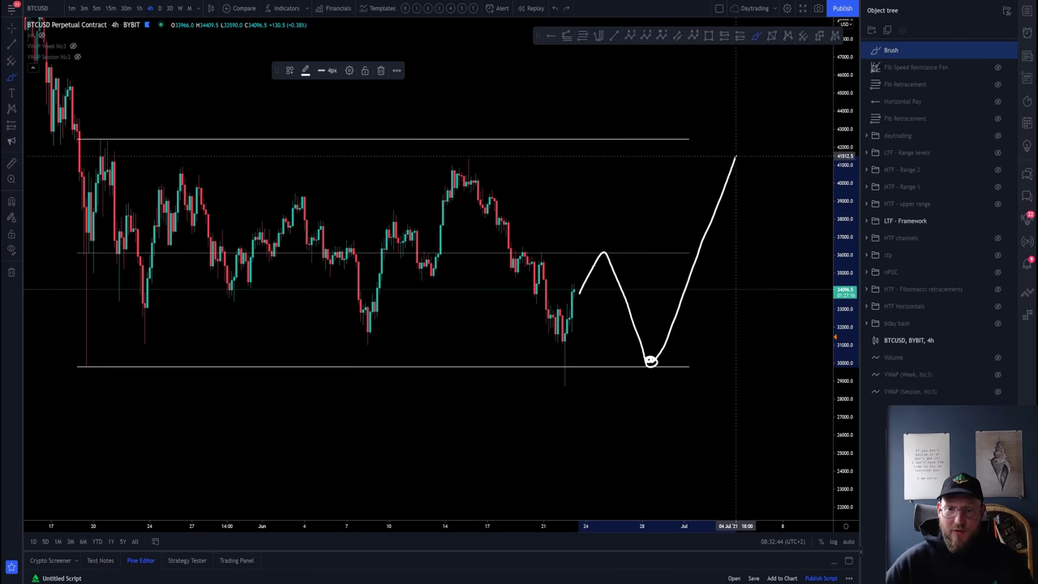
key(Delete)
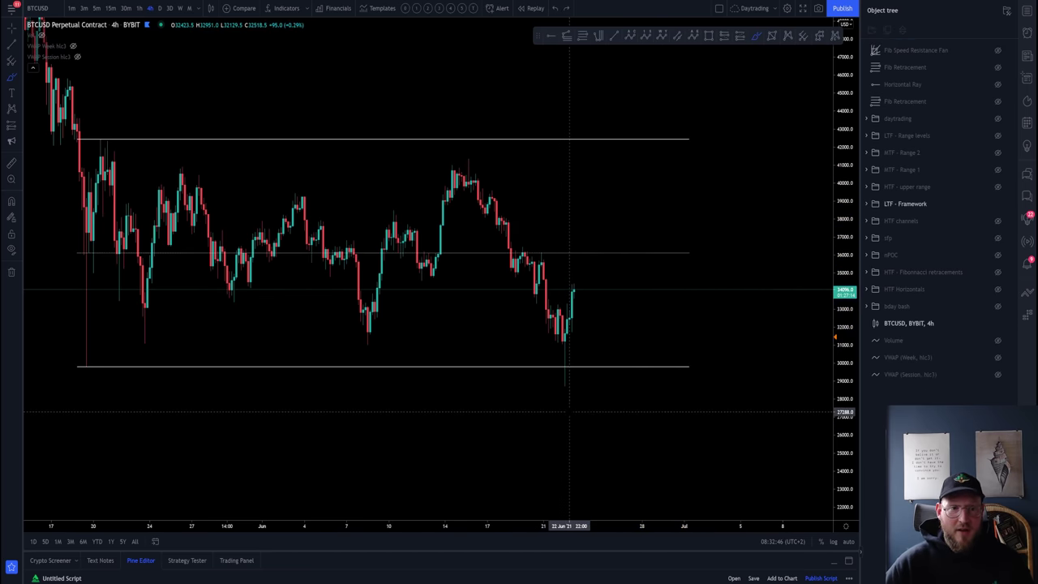